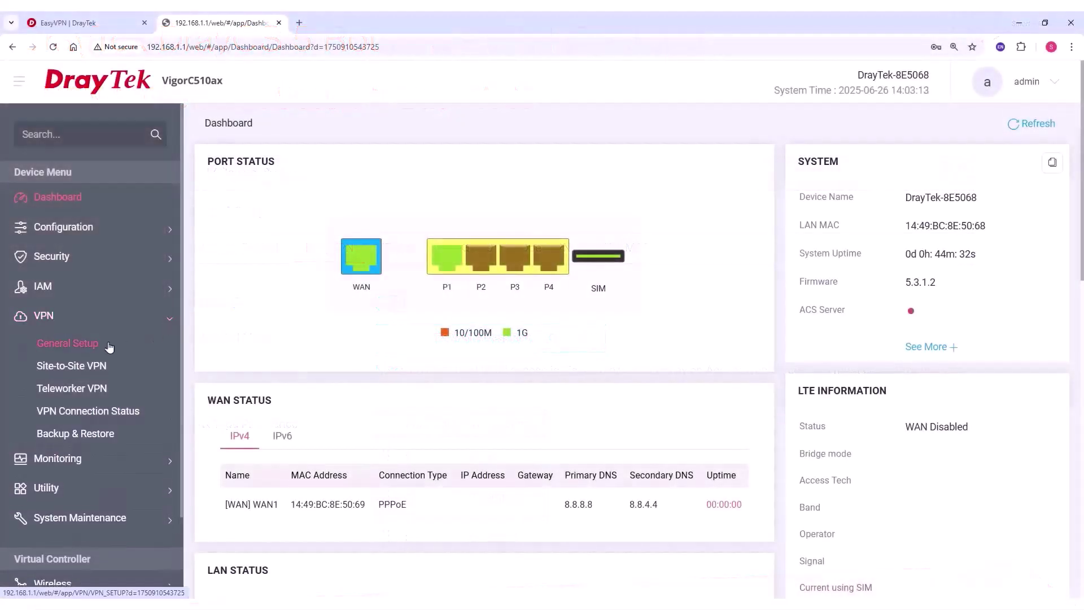
Turn on EasyVPN on all interfaces, following the HTTPS WAN access port
click(109, 346)
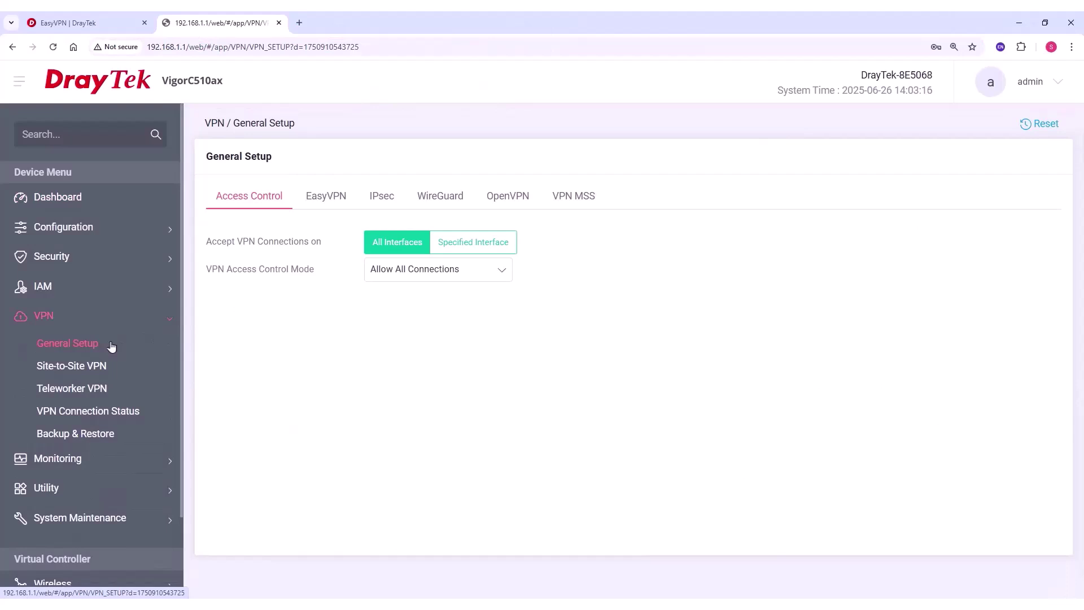
click(457, 244)
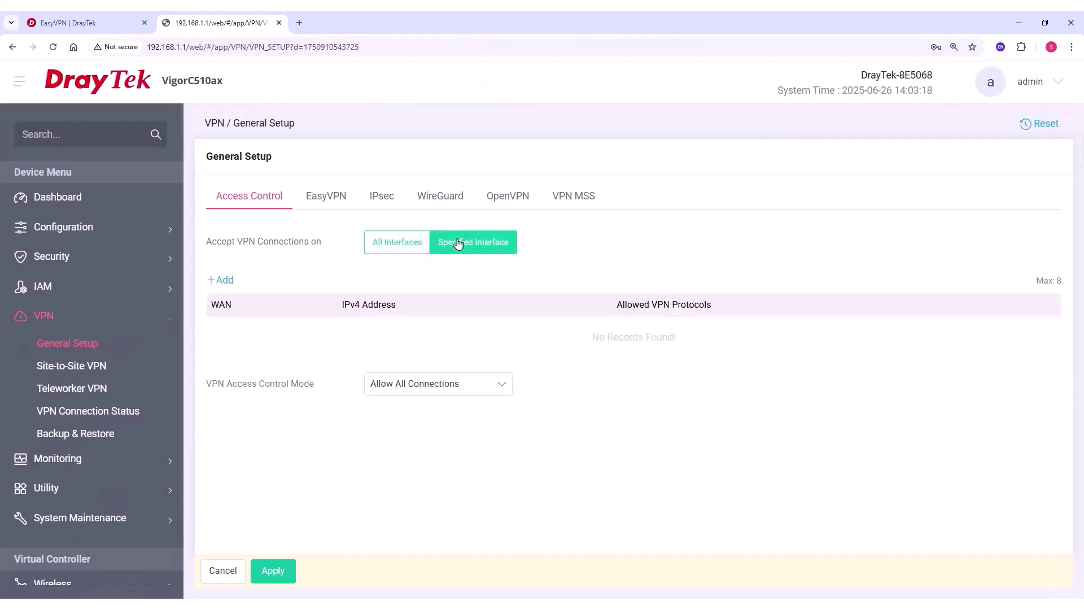
click(370, 245)
click(334, 203)
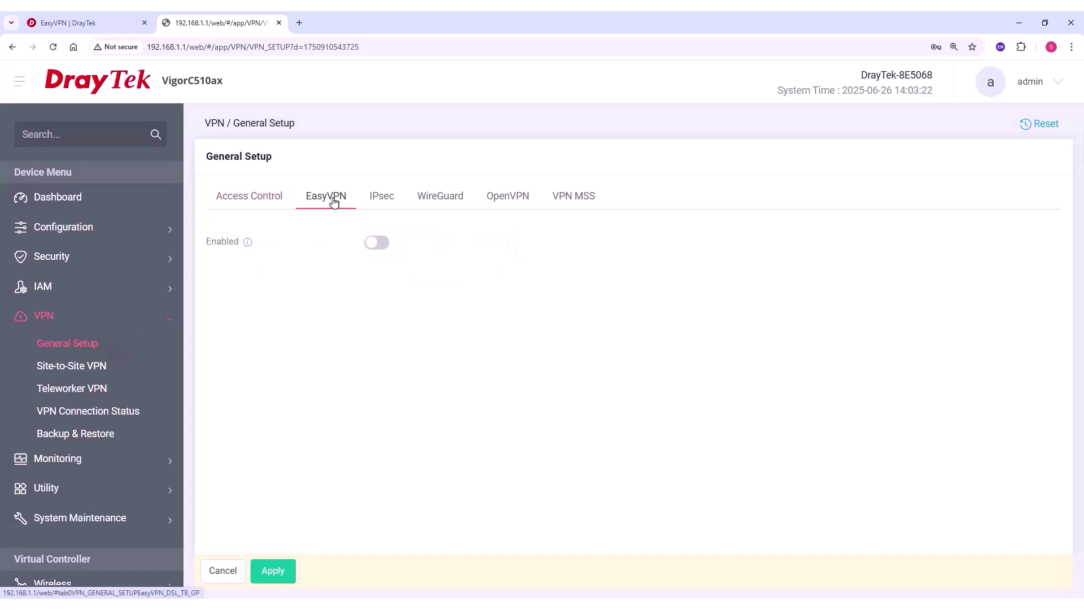
click(372, 242)
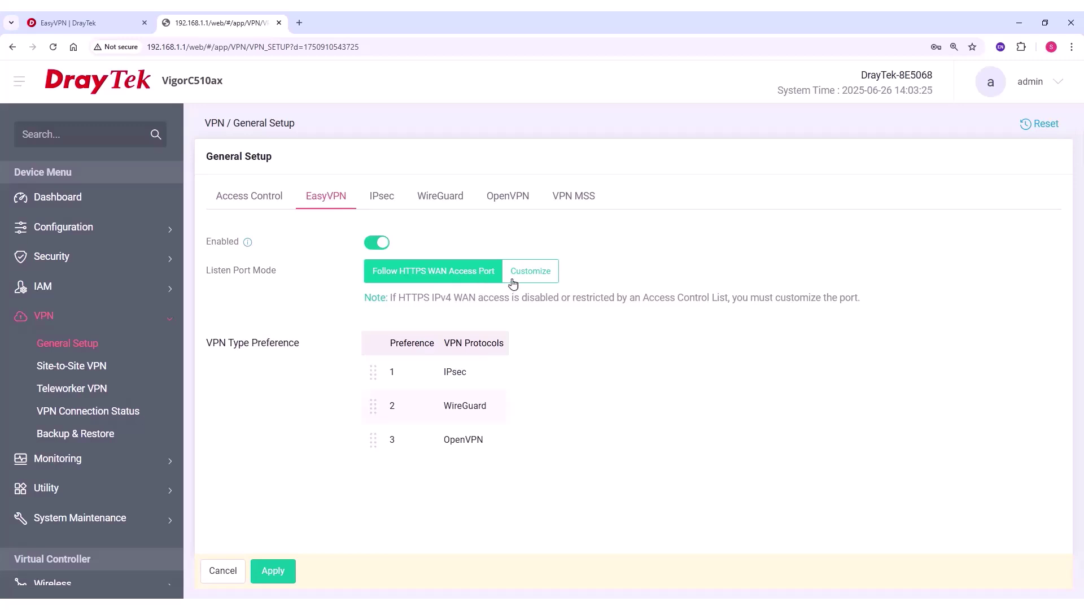
click(536, 276)
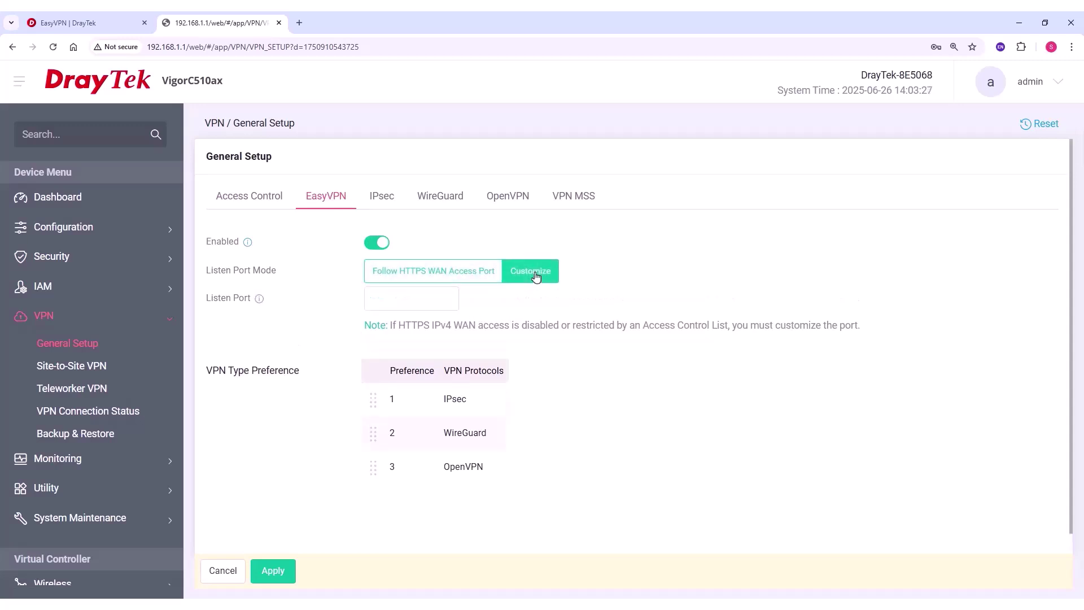
click(419, 276)
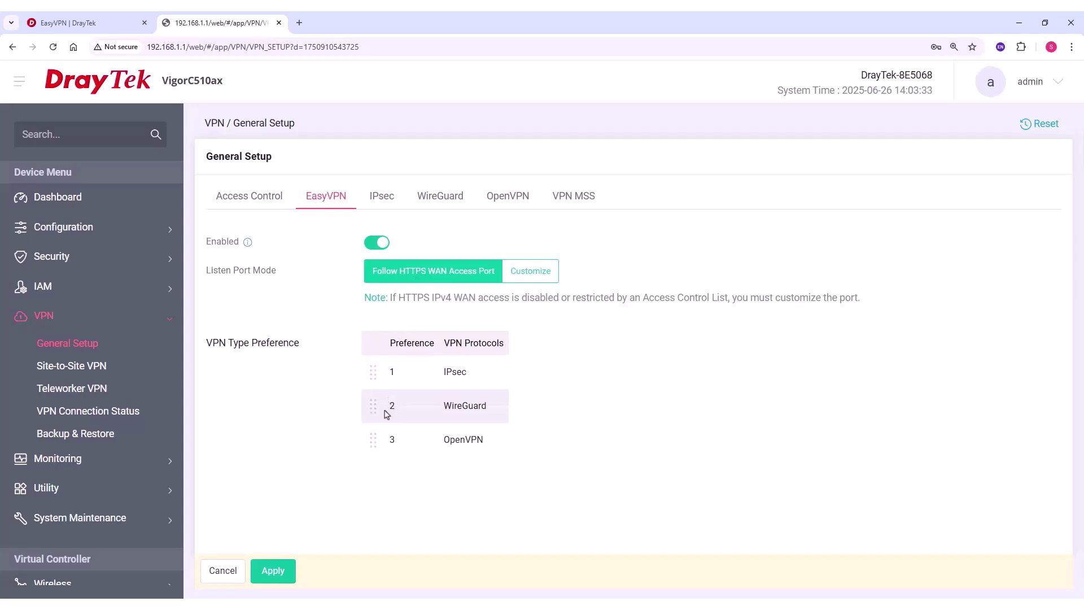
Reorder the EasyVPN preference to WireGuard, OpenVPN, IPsec and apply
drag(372, 439, 369, 375)
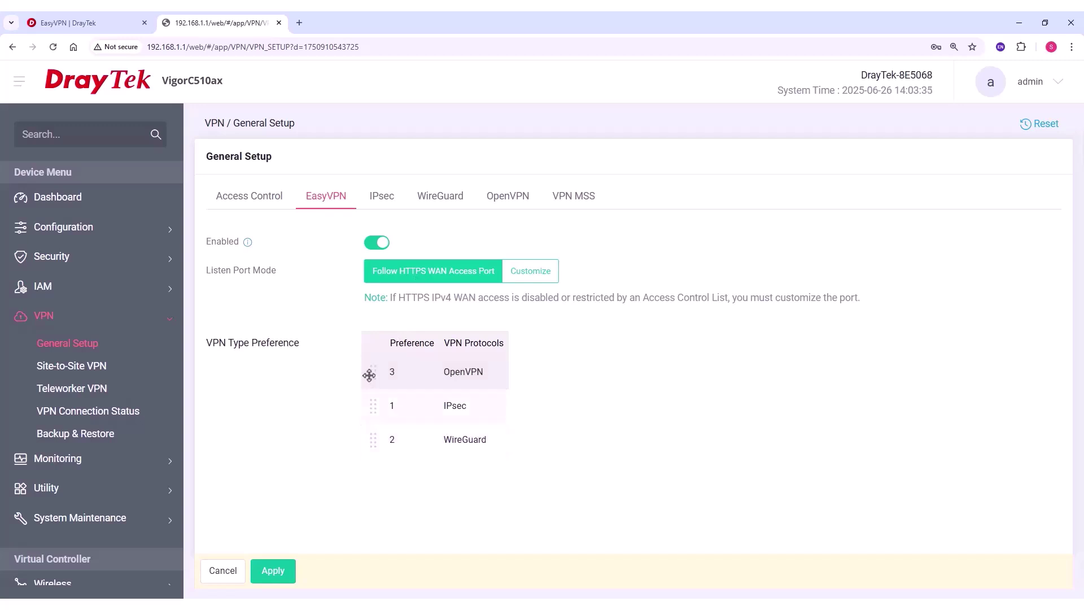
drag(367, 439, 373, 371)
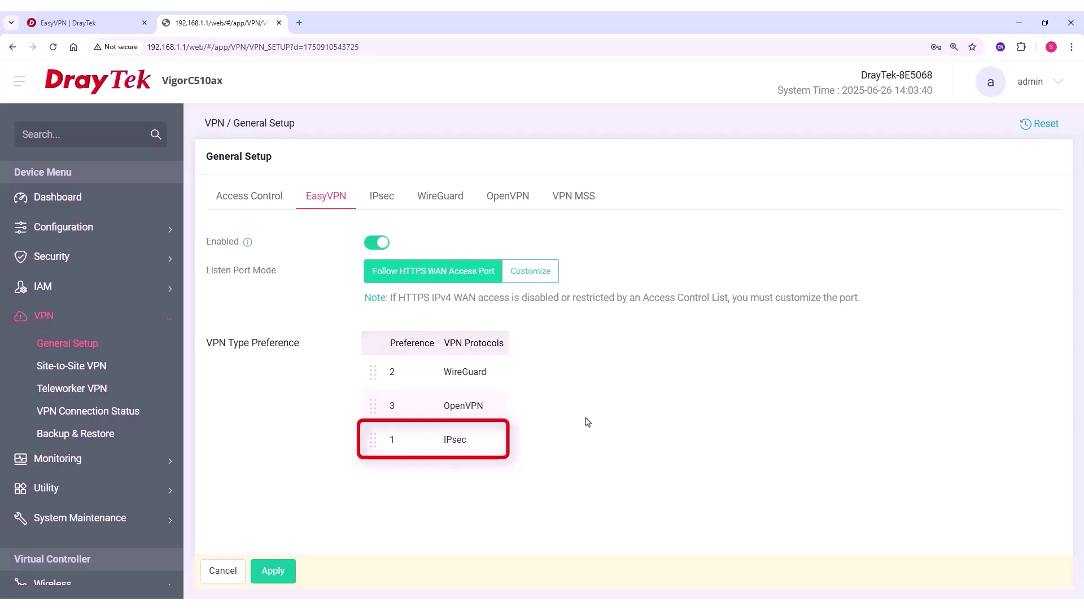
click(273, 570)
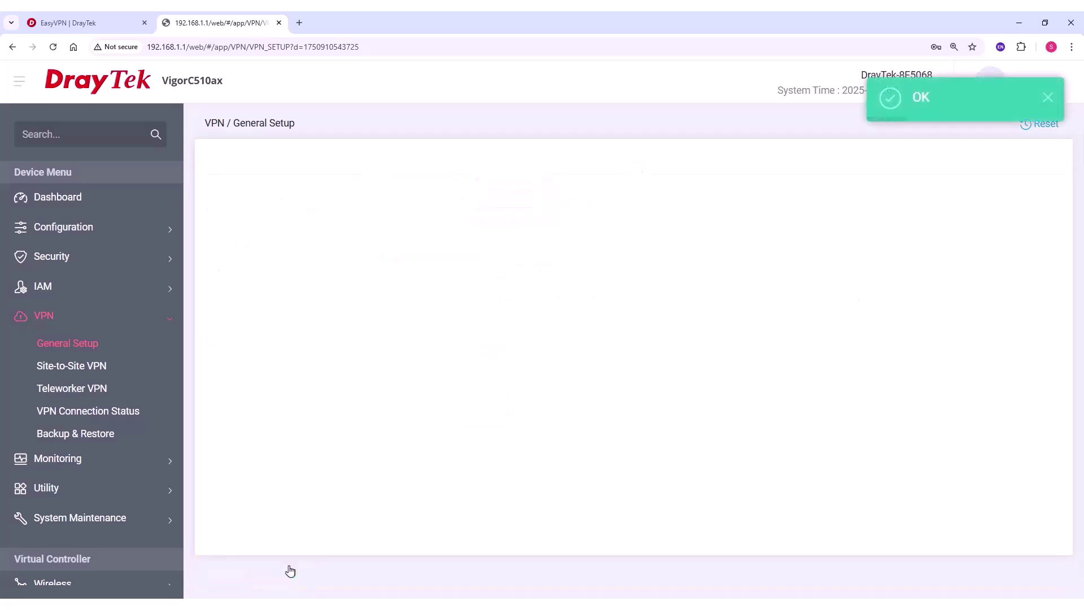
Review the IPsec settings and reveal the WireGuard private key
click(375, 197)
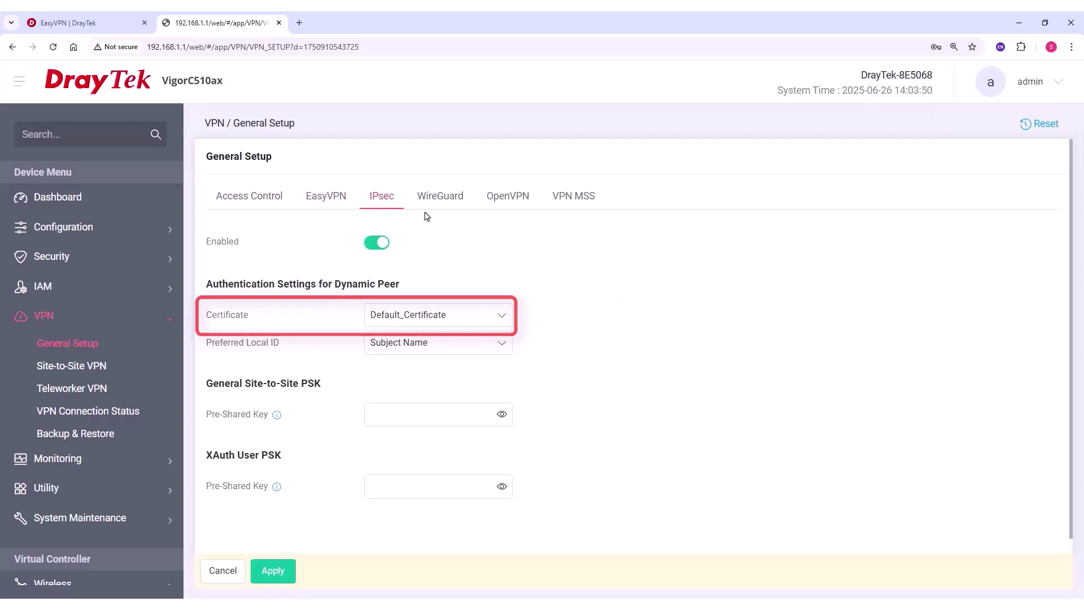
click(441, 198)
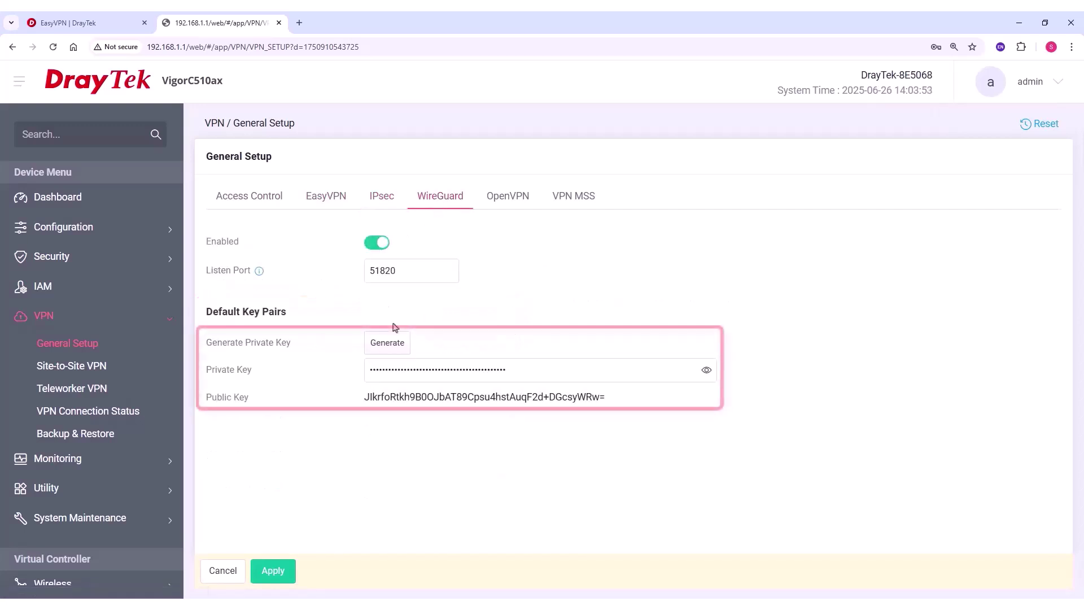
click(706, 370)
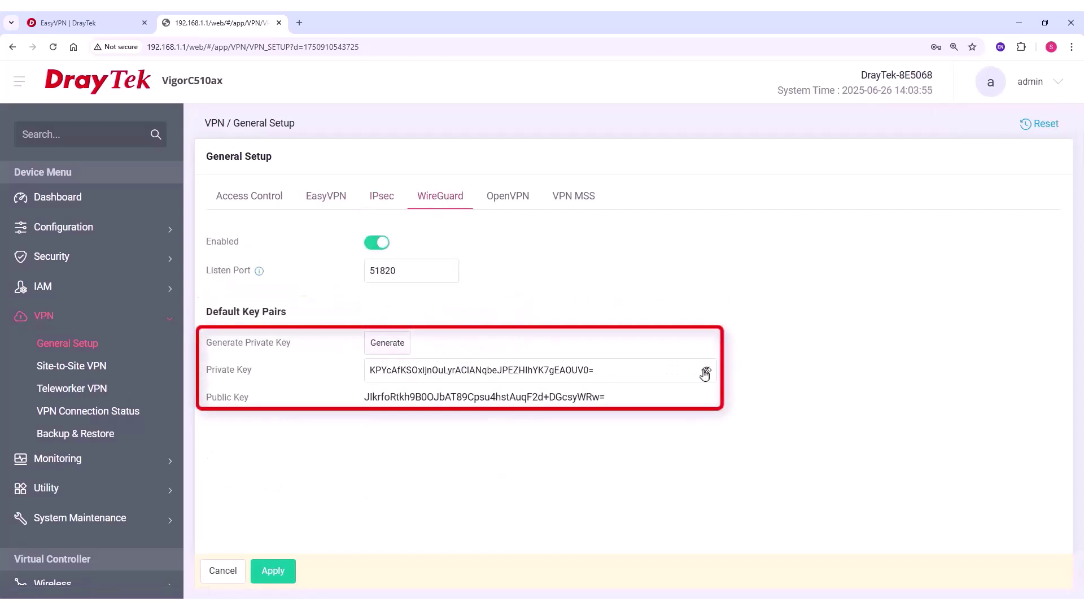
Enable the OpenVPN server
click(506, 197)
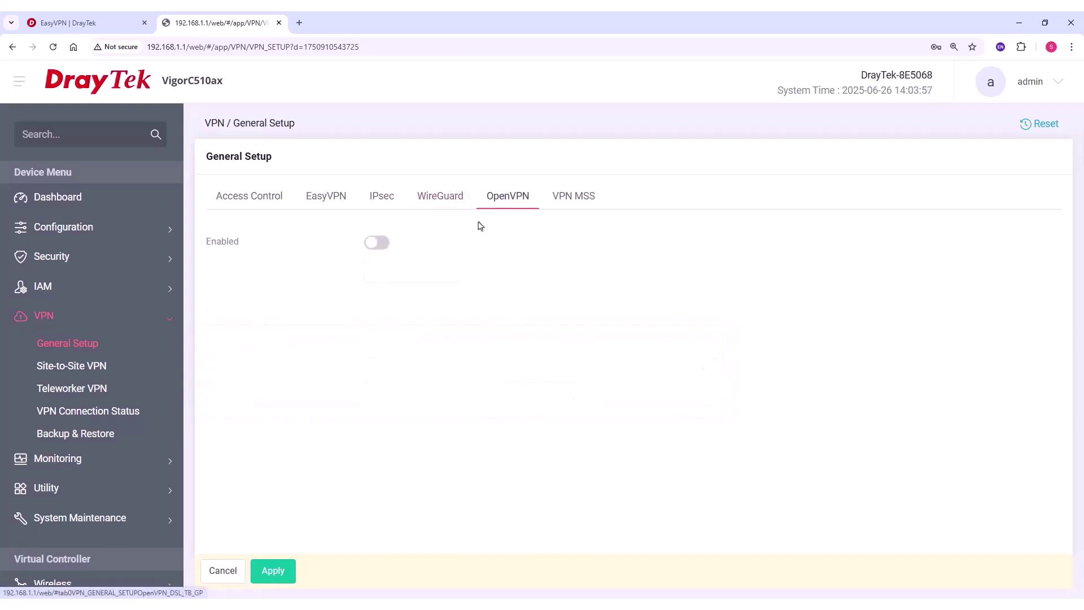
click(379, 242)
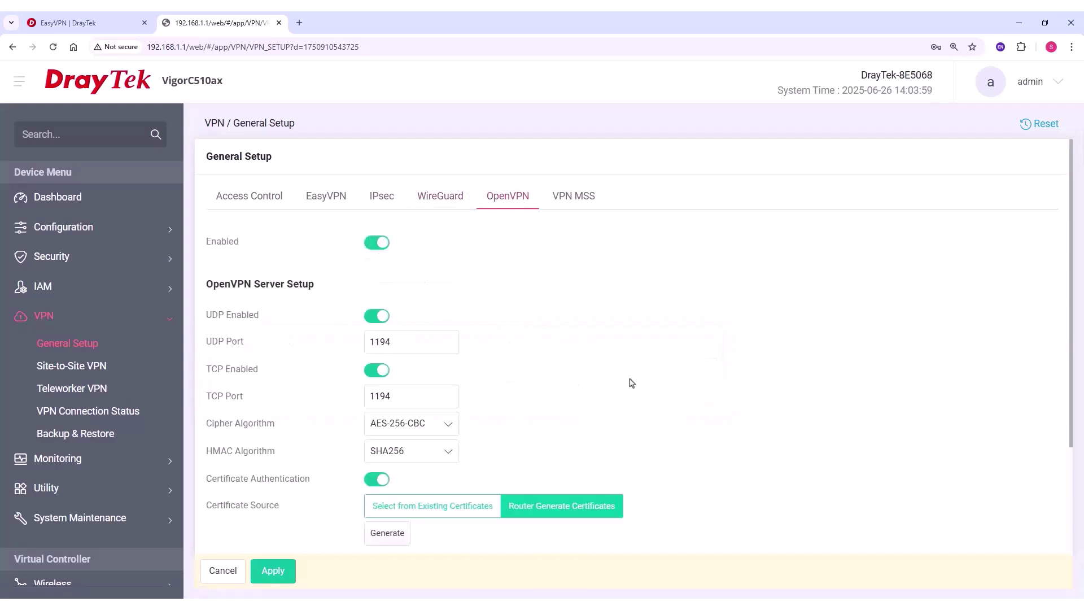
scroll(672, 382, down, 3)
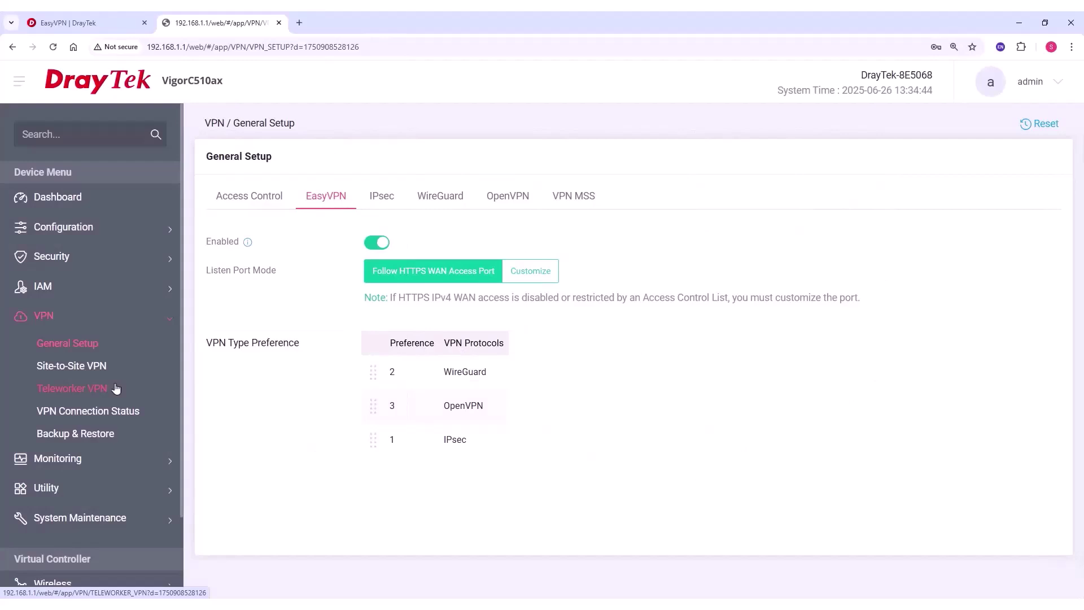
Add a teleworker user easyvpn with a password, keeping status Active
click(116, 388)
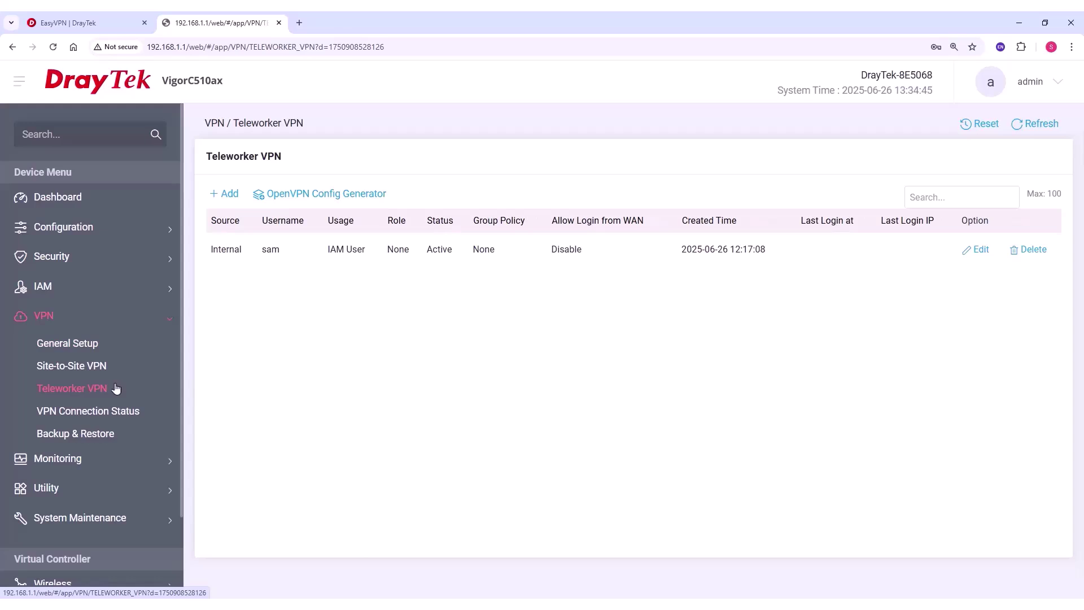
click(217, 197)
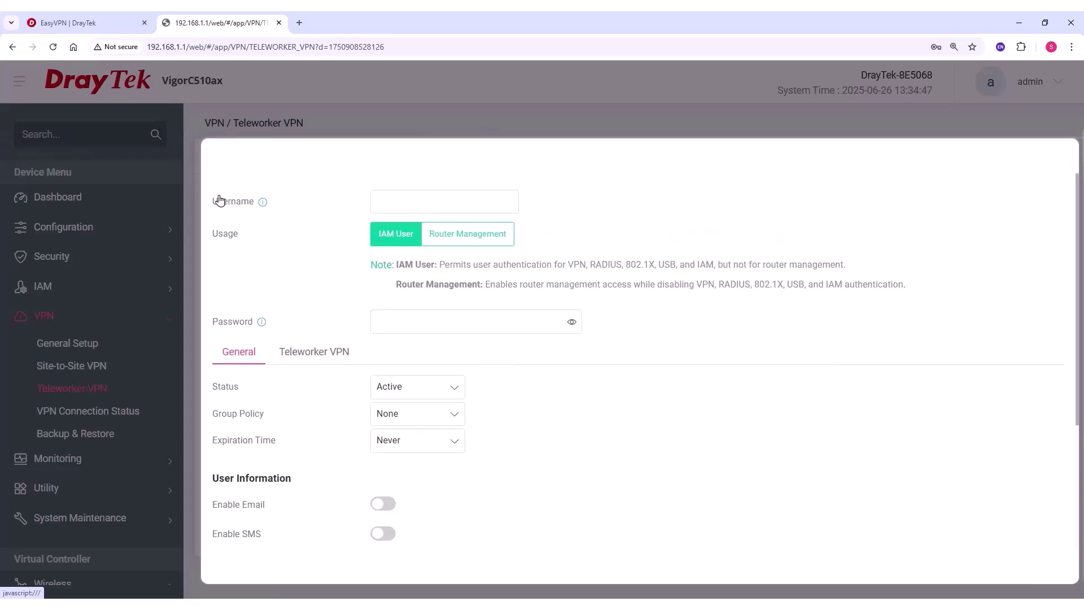
click(389, 198)
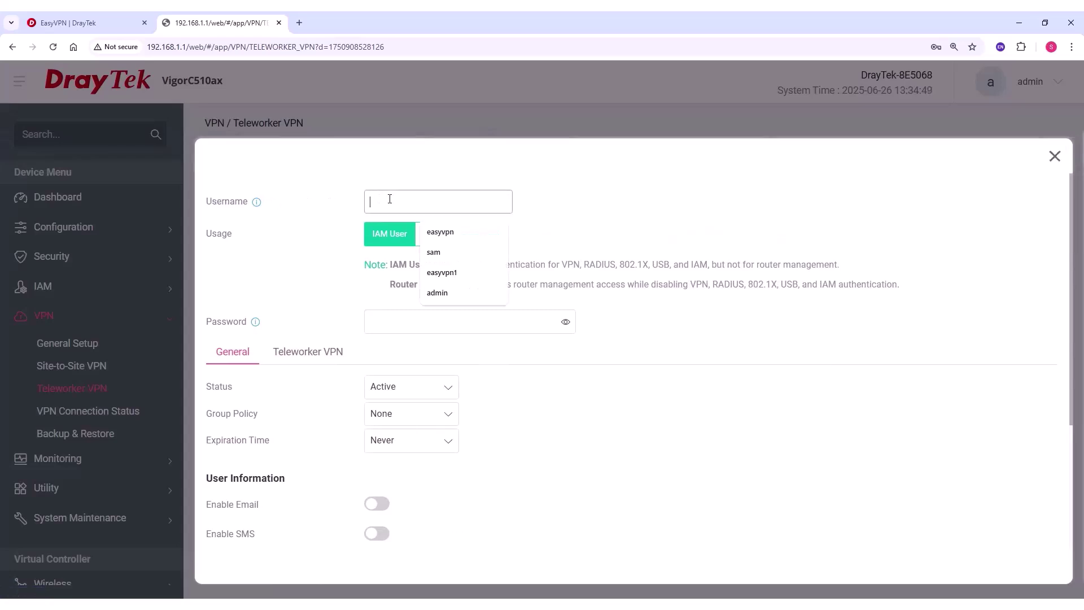
click(435, 232)
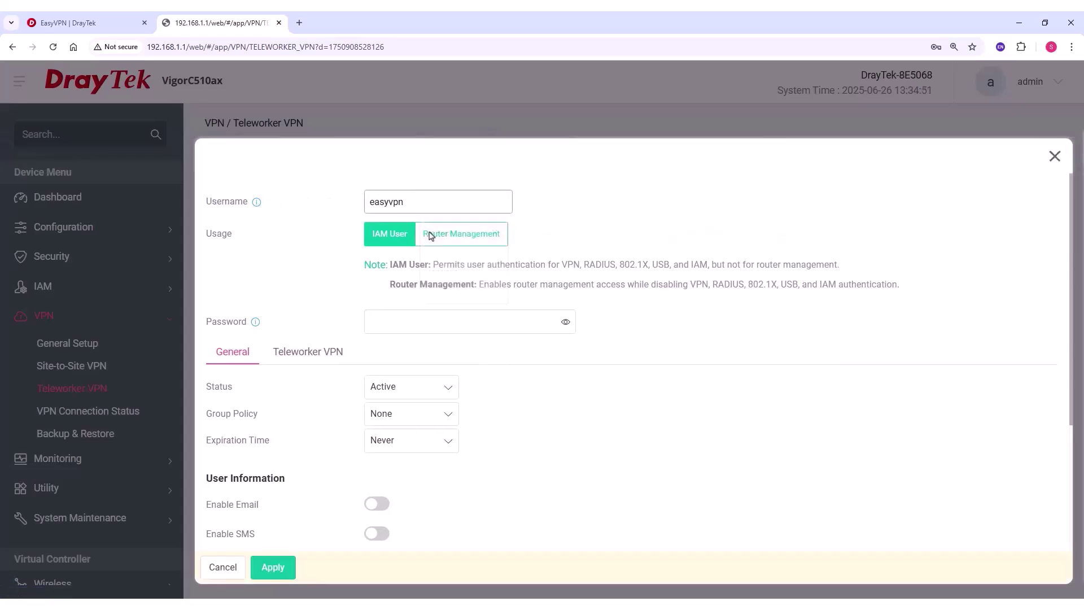
click(433, 322)
text(123)
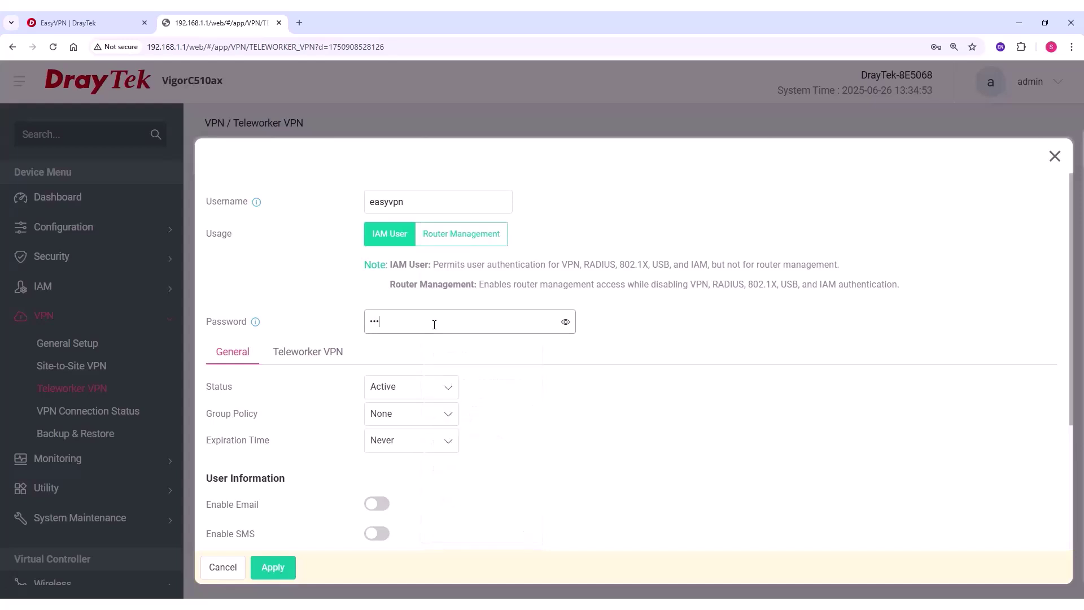
text(45678)
click(443, 388)
click(442, 387)
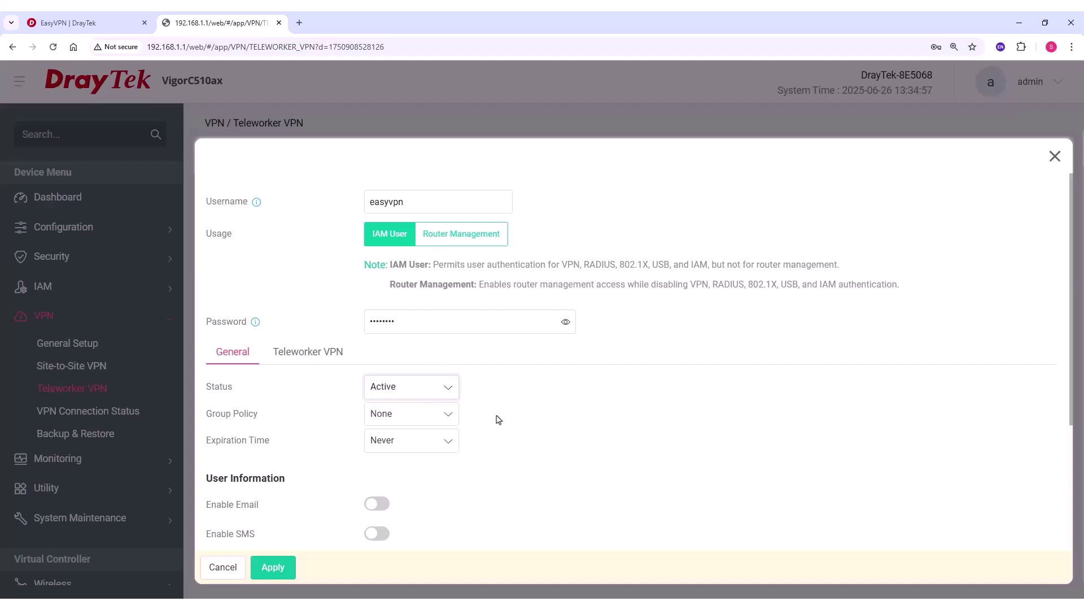
Try the Email, SMS and MFA options for the user and leave them all off
scroll(498, 419, down, 2)
scroll(499, 420, down, 1)
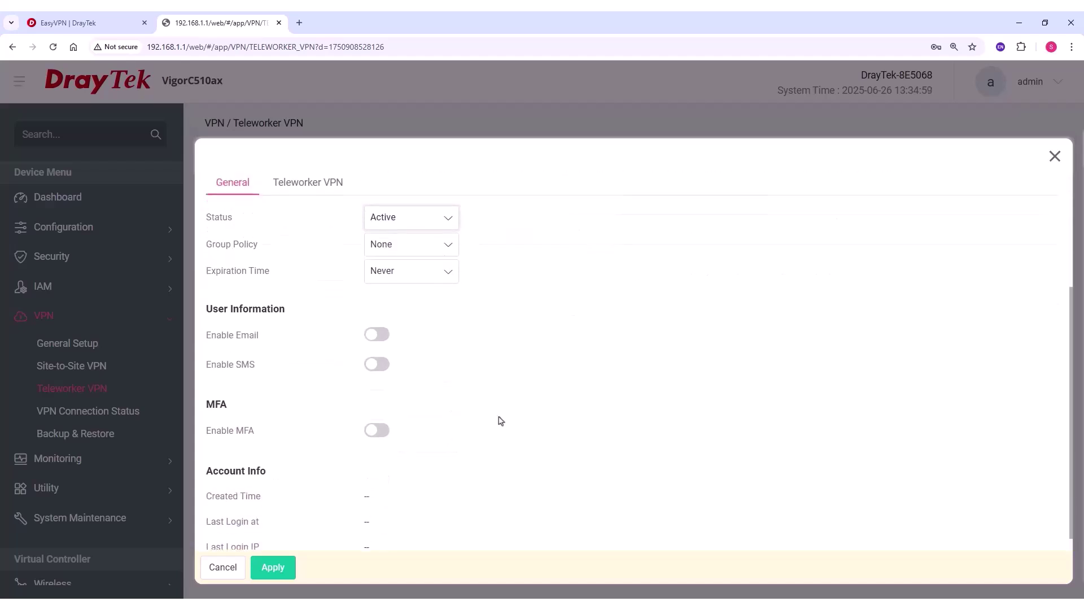
click(377, 336)
click(378, 337)
click(374, 368)
click(374, 366)
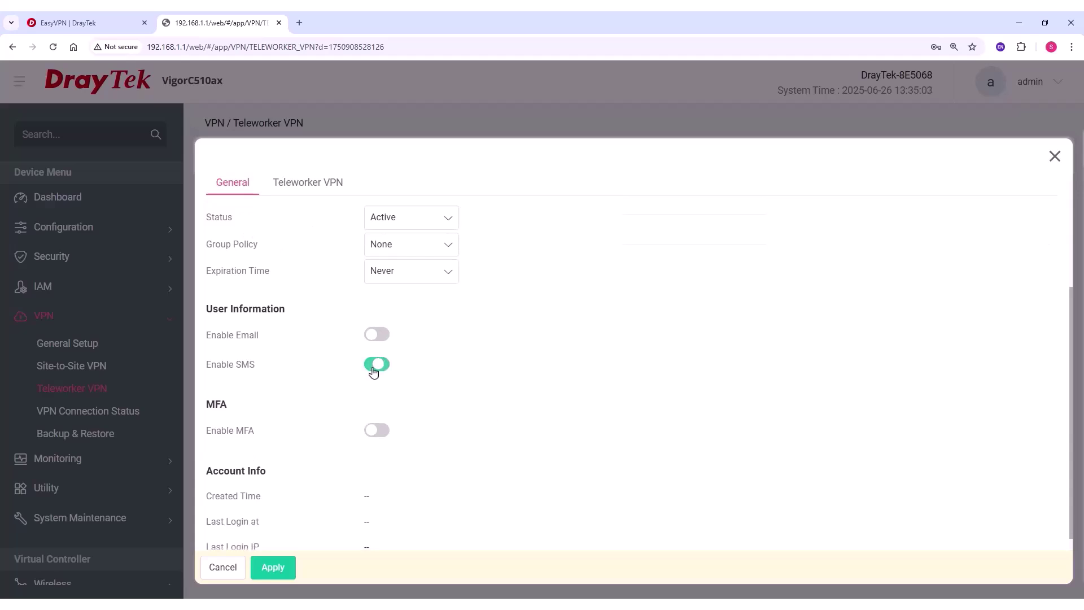
click(378, 430)
click(399, 460)
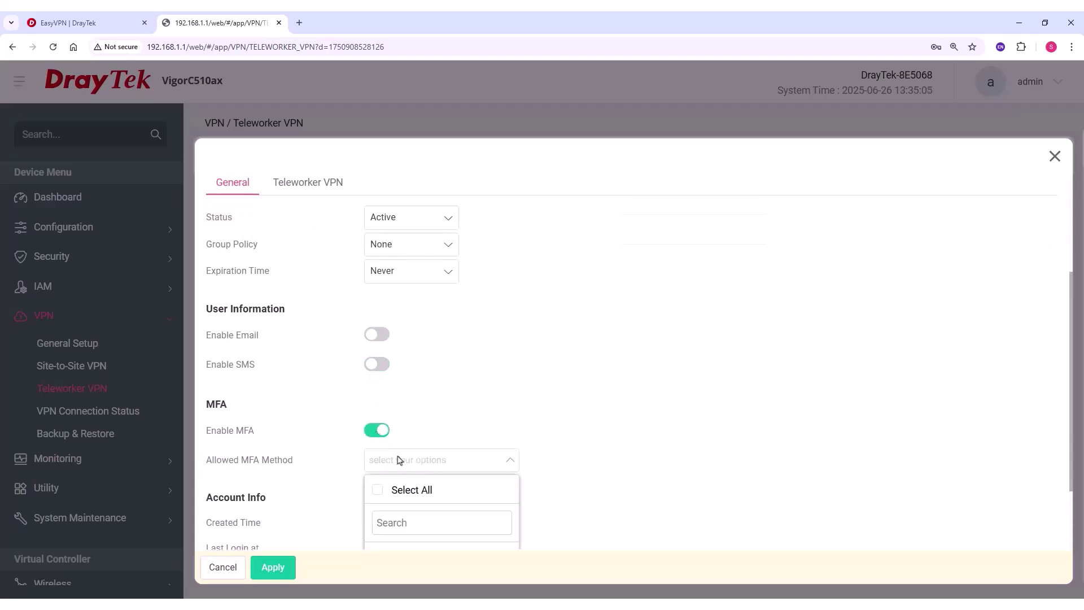
scroll(399, 460, down, 2)
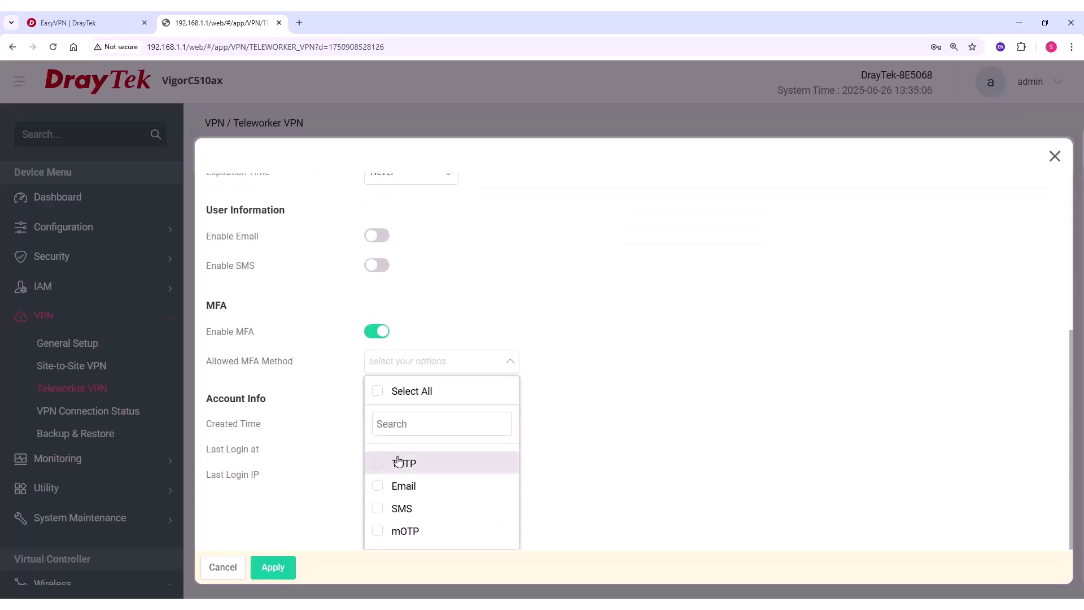
click(381, 336)
scroll(380, 341, up, 5)
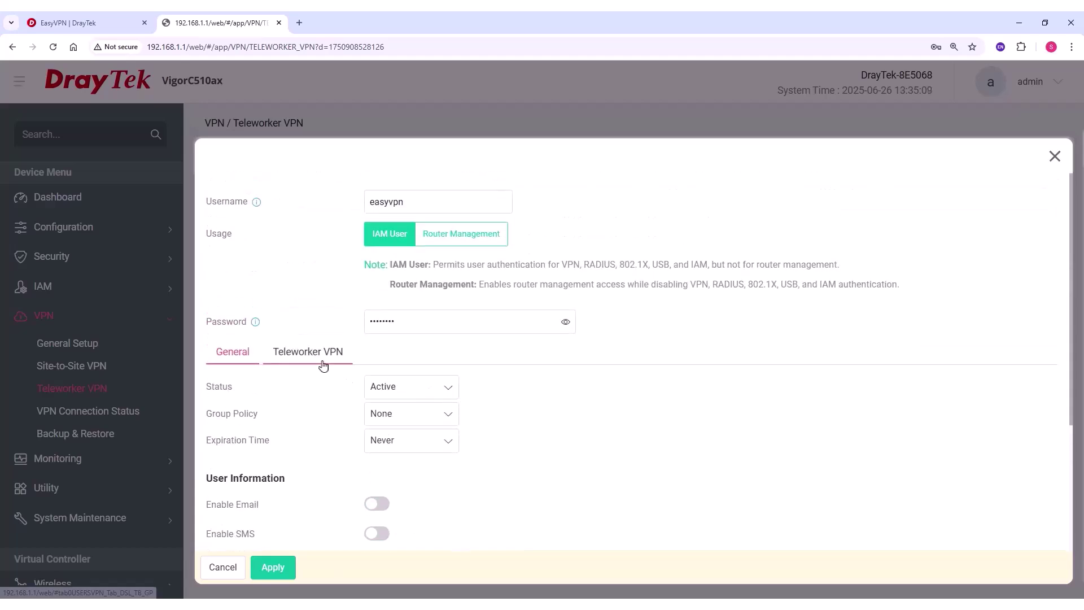
Enable teleworker VPN for the user, allowing IPsec, OpenVPN and WireGuard
click(323, 365)
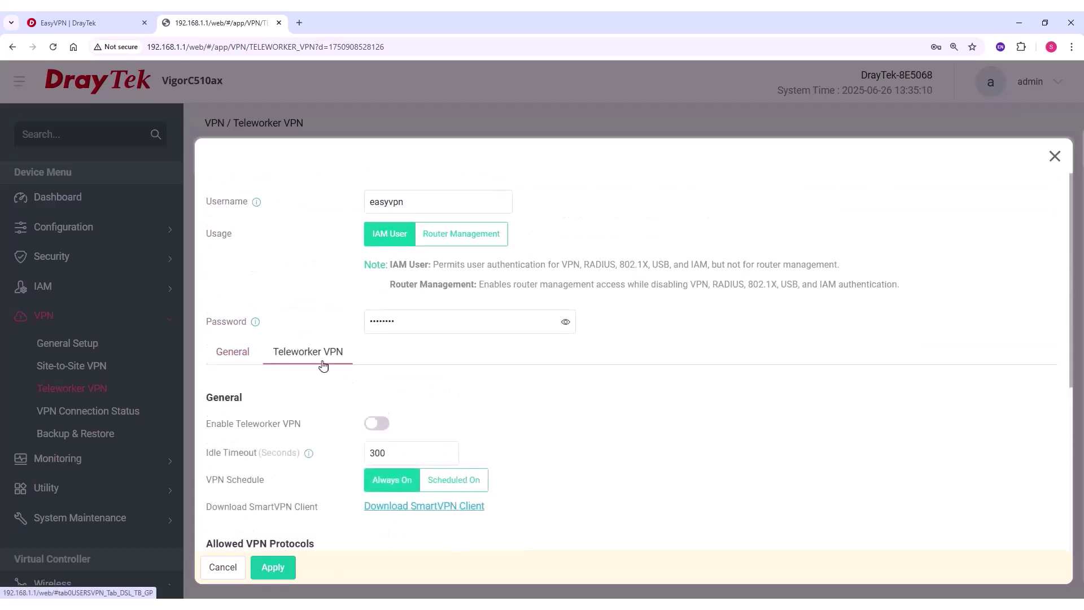
scroll(323, 366, down, 2)
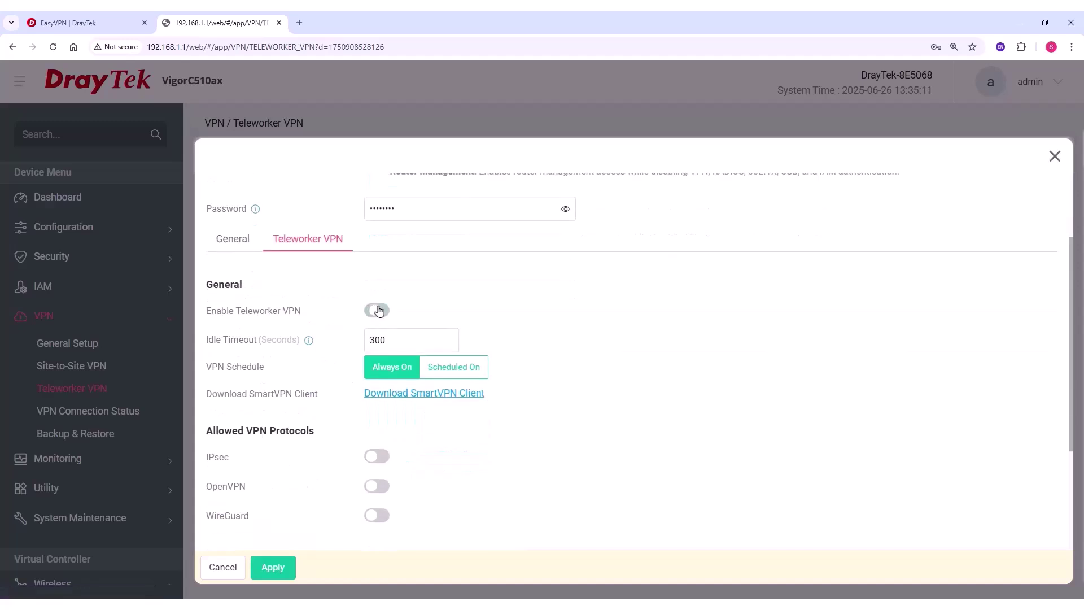
click(380, 311)
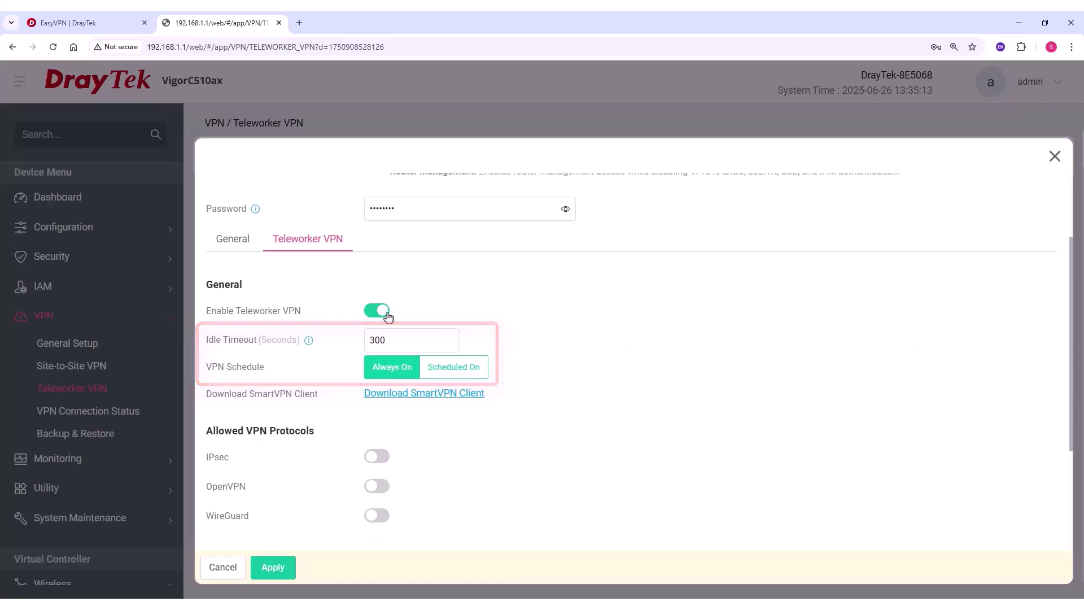
scroll(414, 364, down, 2)
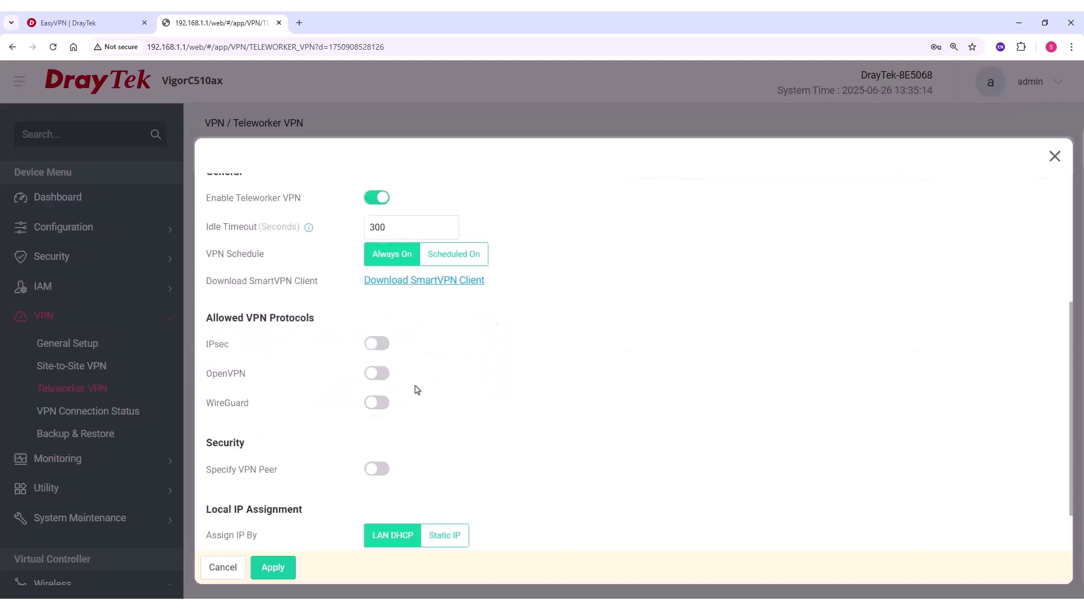
click(378, 343)
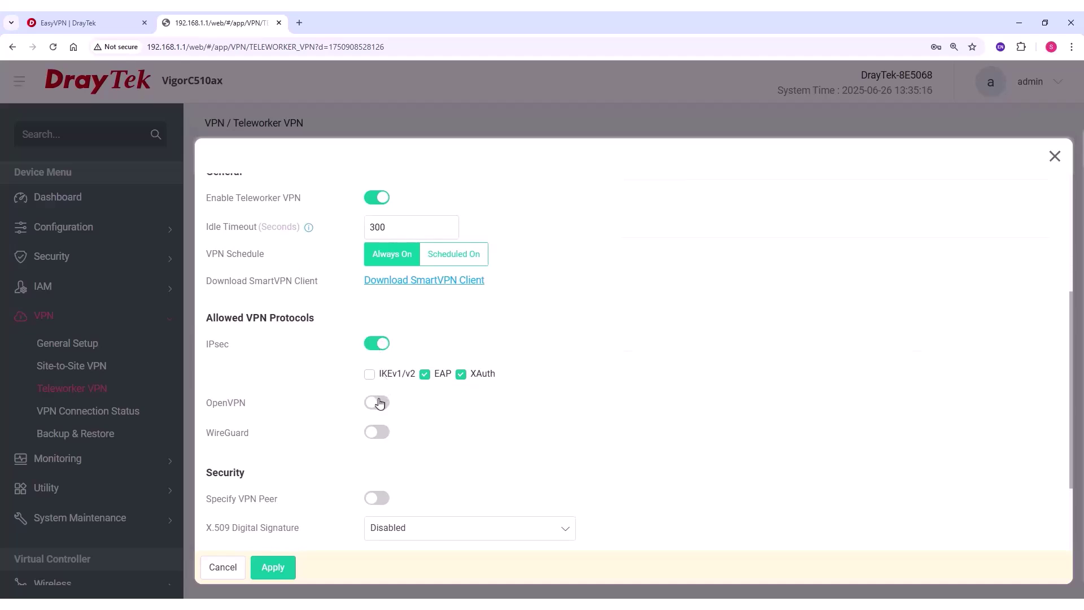
click(378, 402)
click(377, 432)
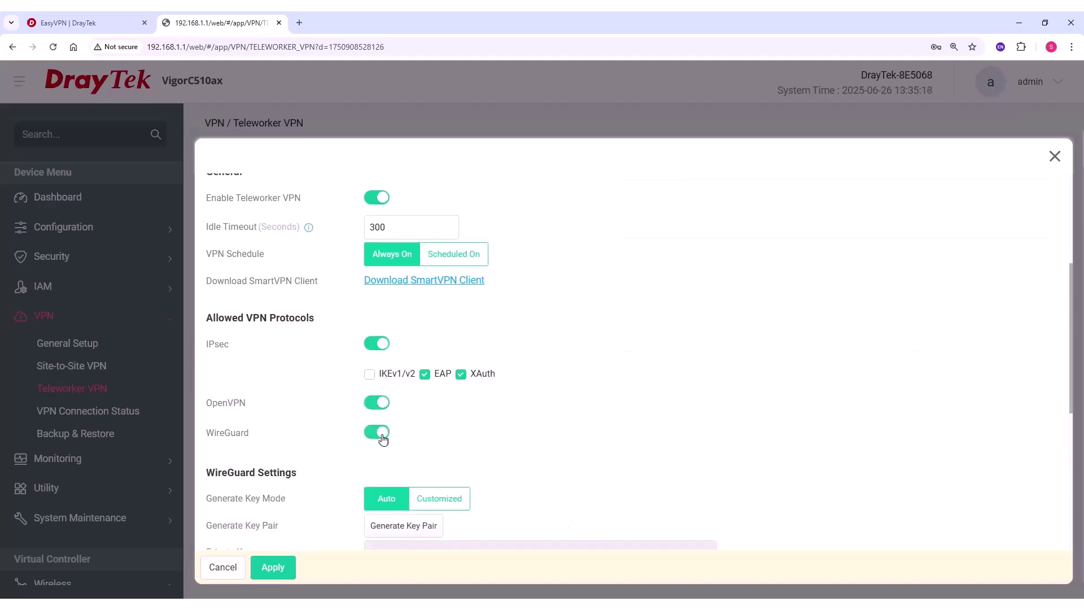
Generate a WireGuard key pair and pre-shared key, leaving peer restriction off
scroll(412, 433, down, 2)
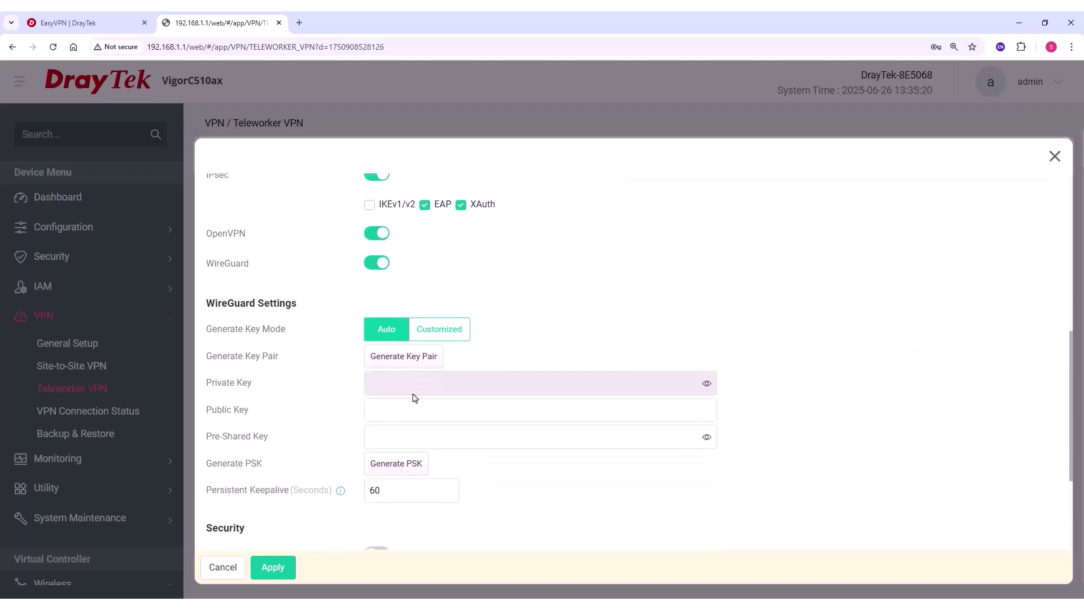
click(405, 360)
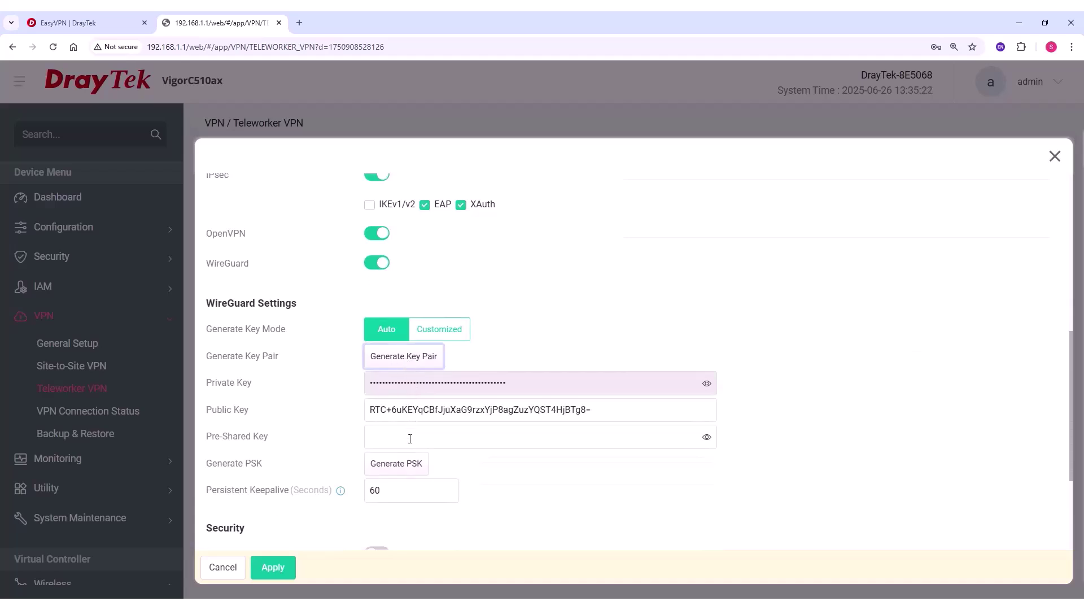
click(406, 464)
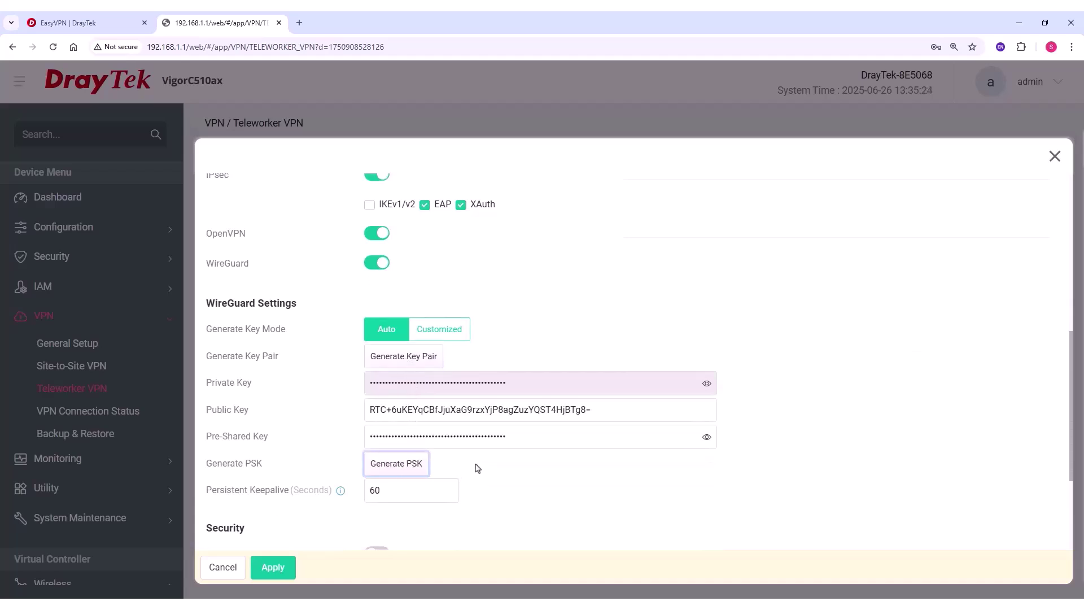
scroll(480, 467, down, 3)
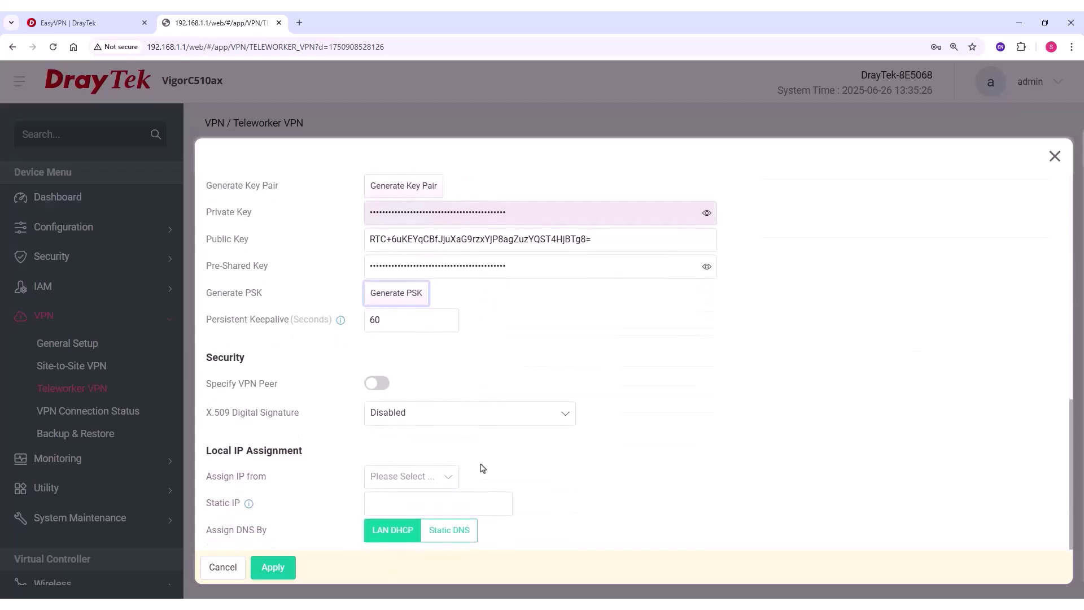
click(379, 382)
click(378, 382)
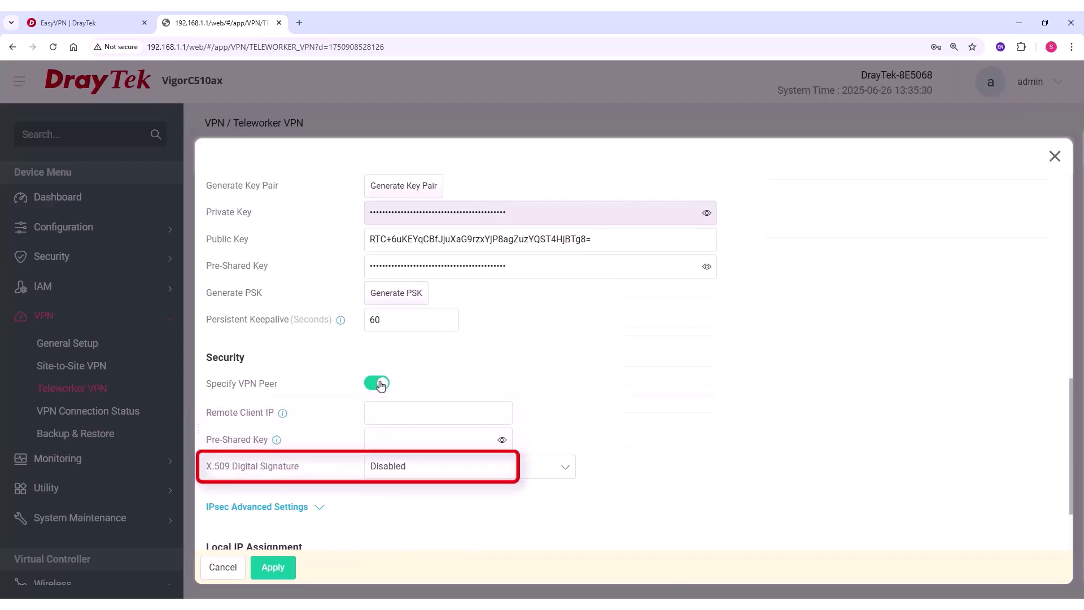
click(379, 383)
Assign static IP 192.168.1.244 from LAN1, keep LAN DHCP DNS, and apply
click(444, 478)
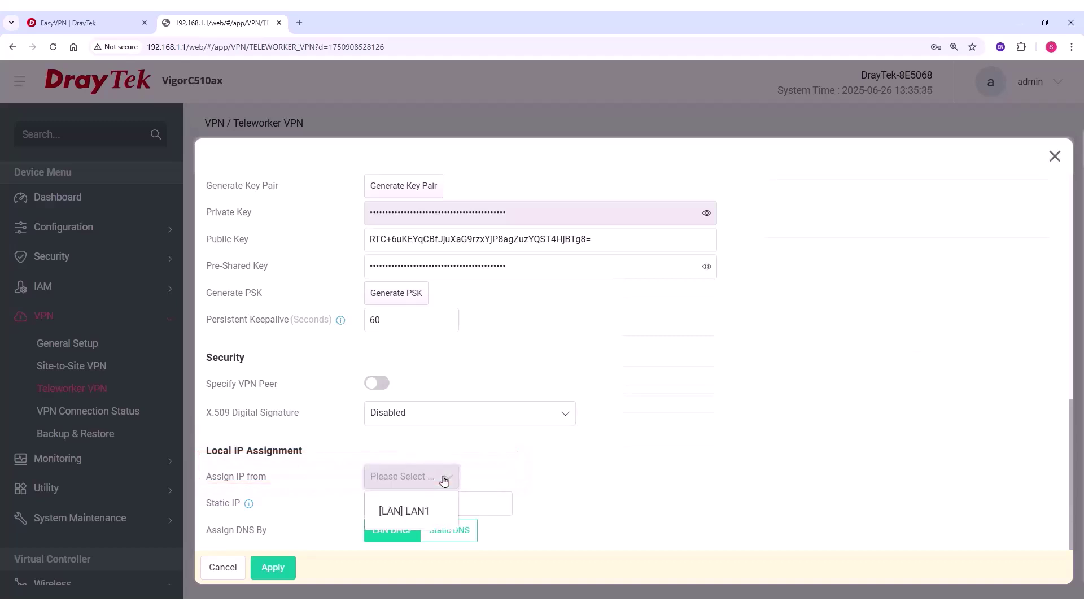
click(441, 510)
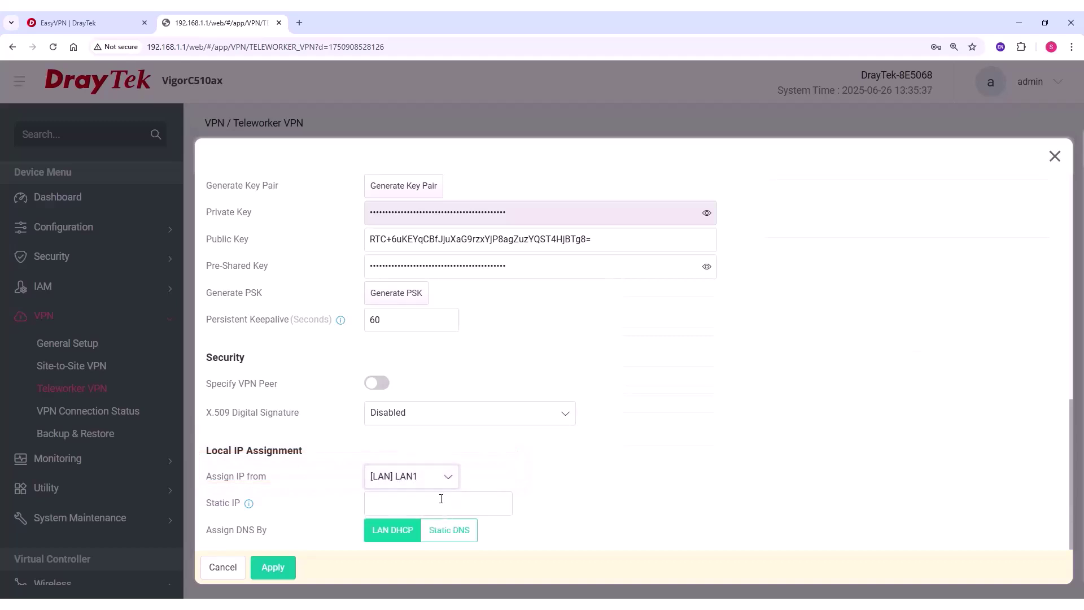
click(440, 499)
text(1)
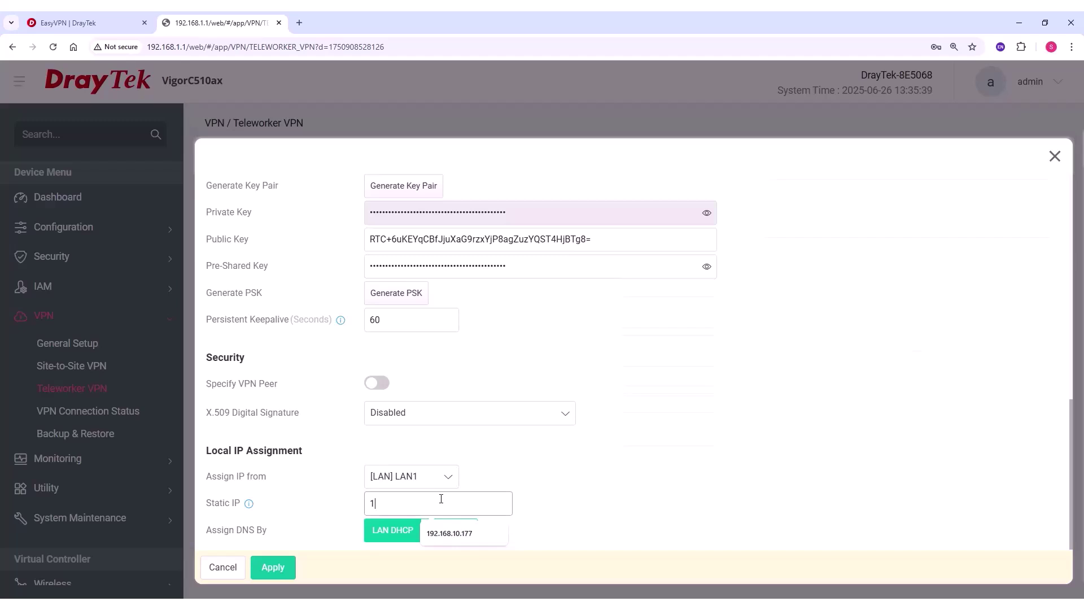
text(92.168.1.244)
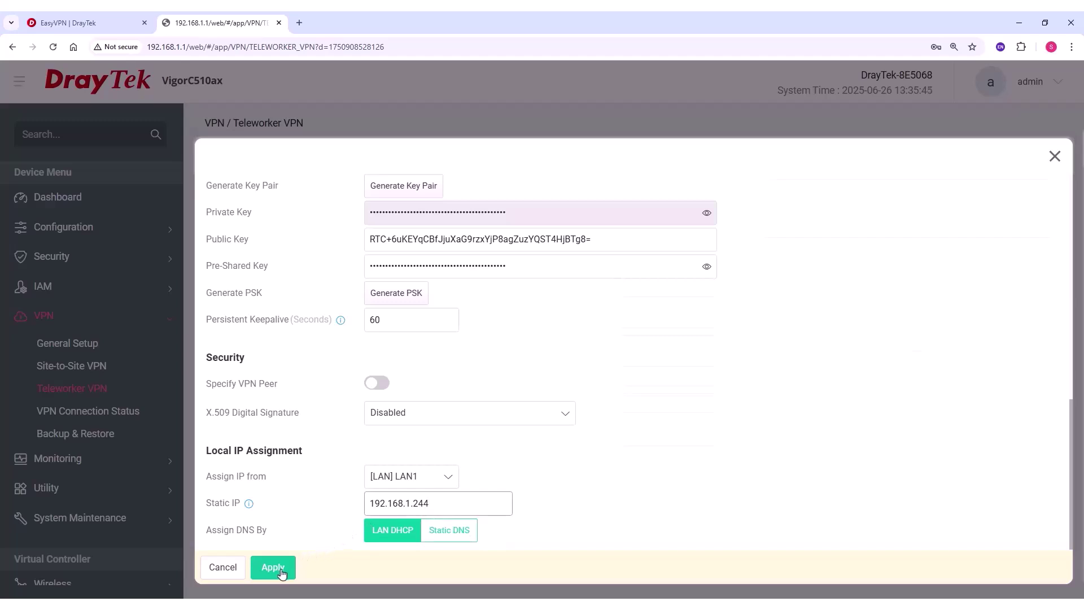
click(452, 532)
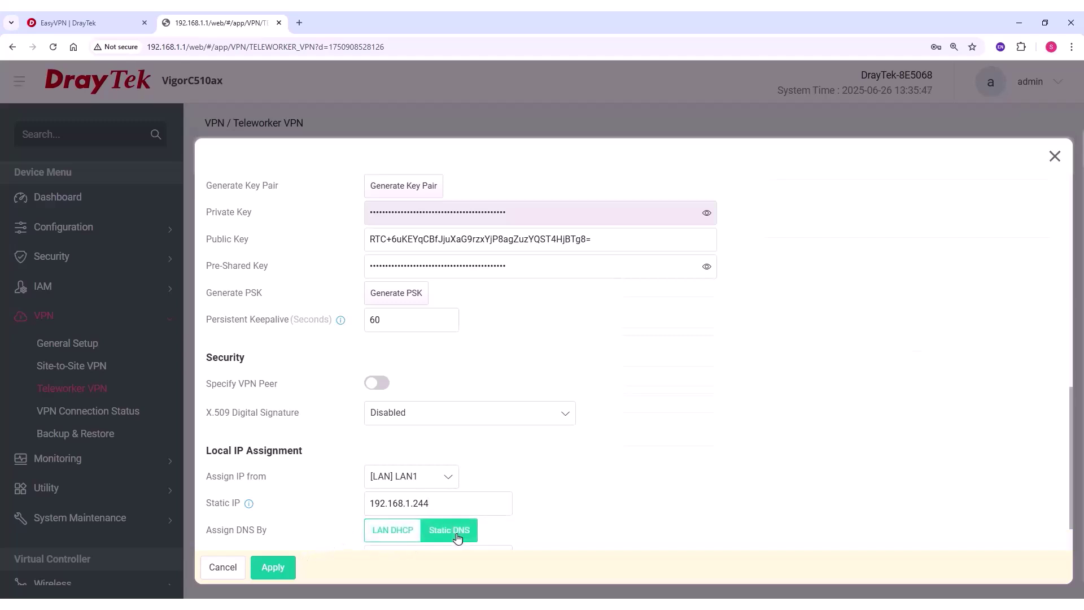
scroll(457, 532, down, 1)
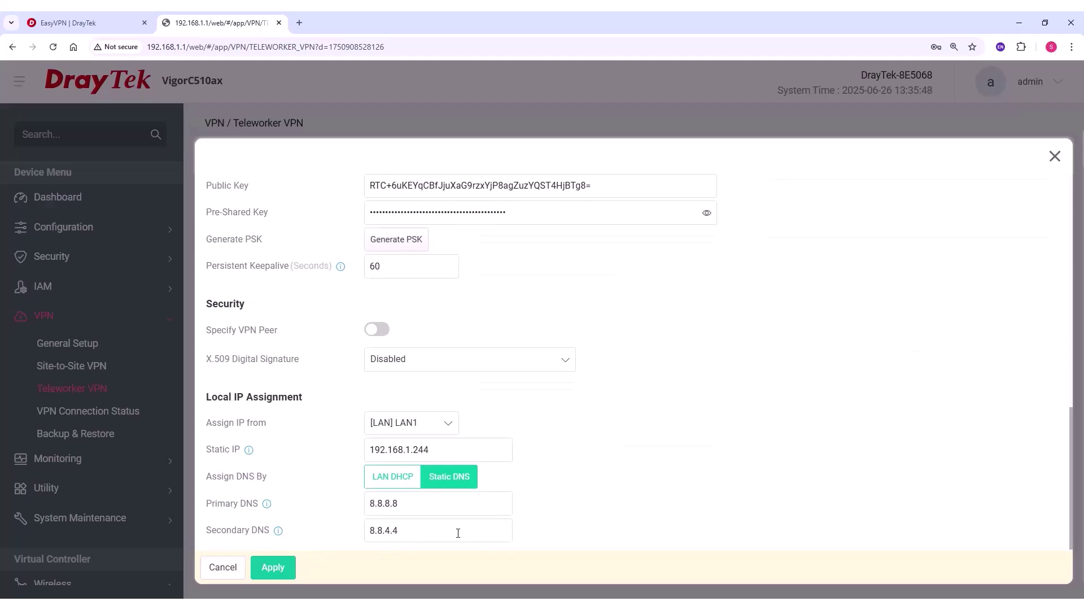
click(394, 477)
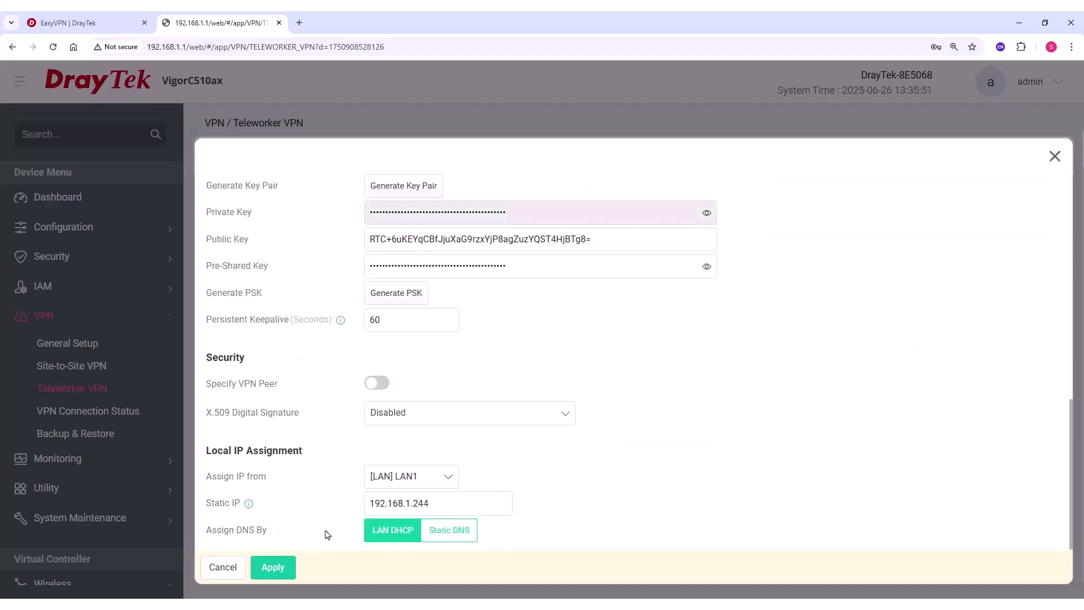
click(276, 568)
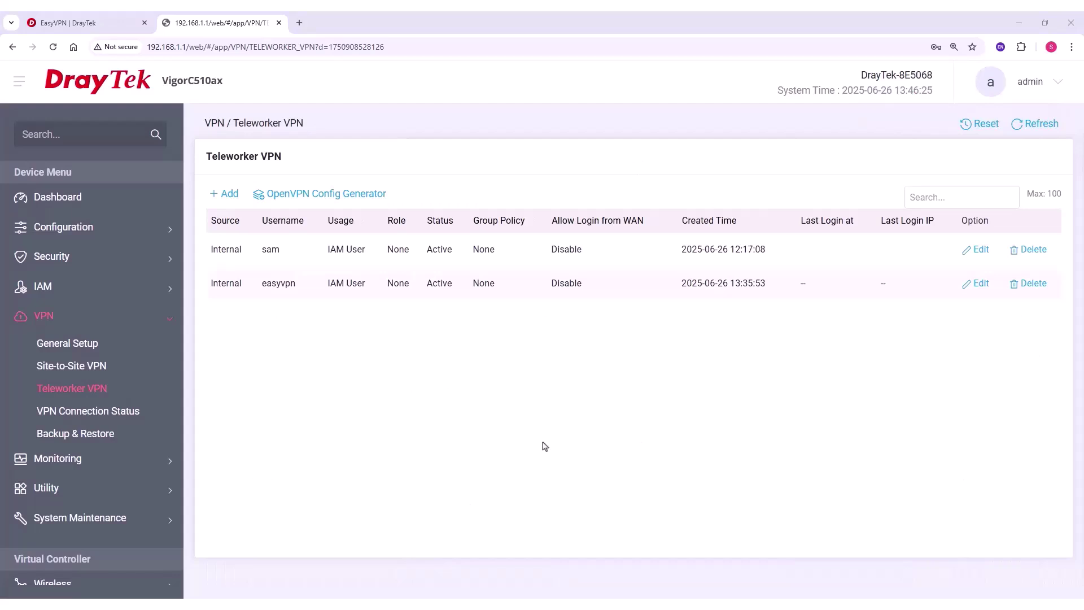
Tick IPv4 WAN access for HTTPS in System Maintenance > Management and apply
click(161, 518)
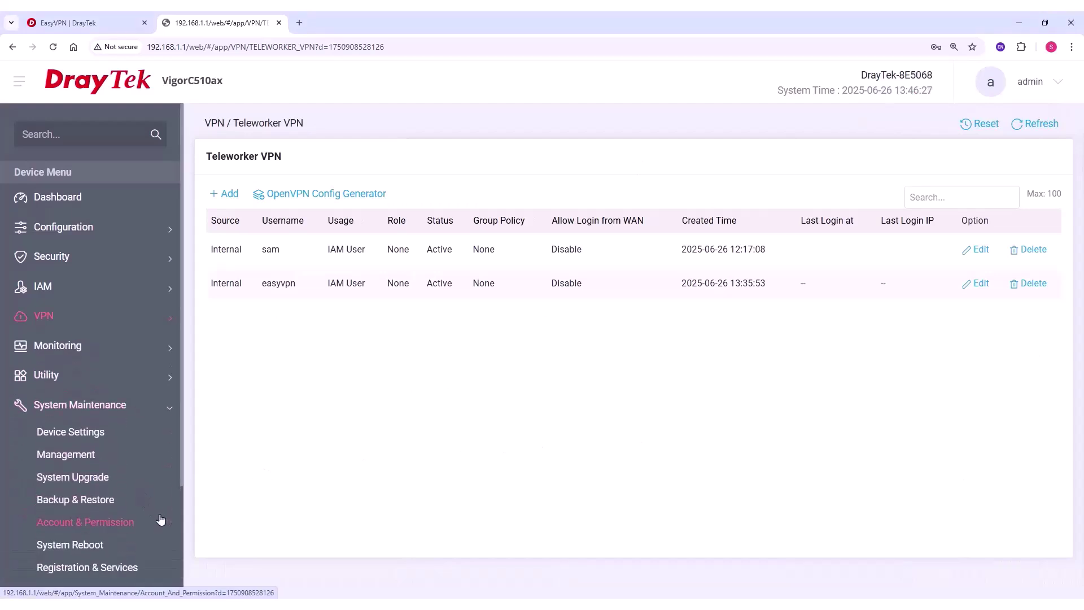
click(96, 460)
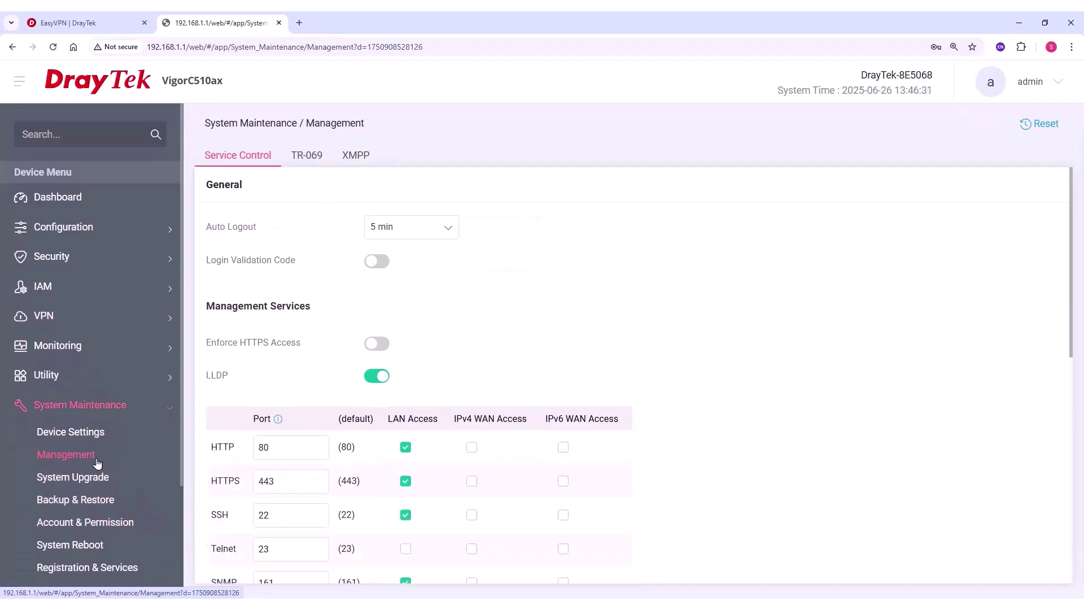
scroll(484, 468, down, 1)
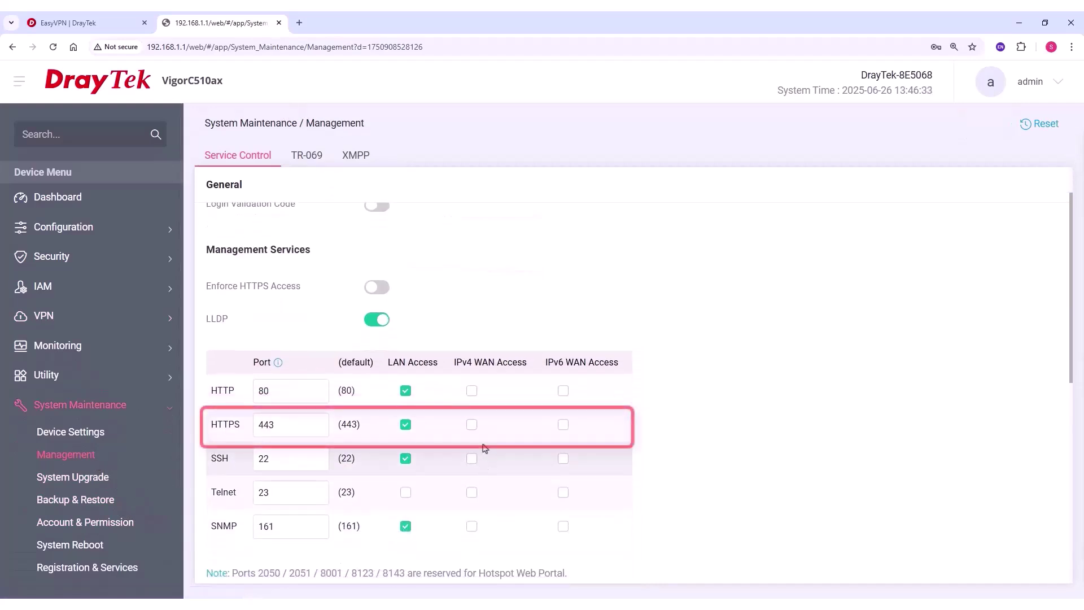
click(472, 425)
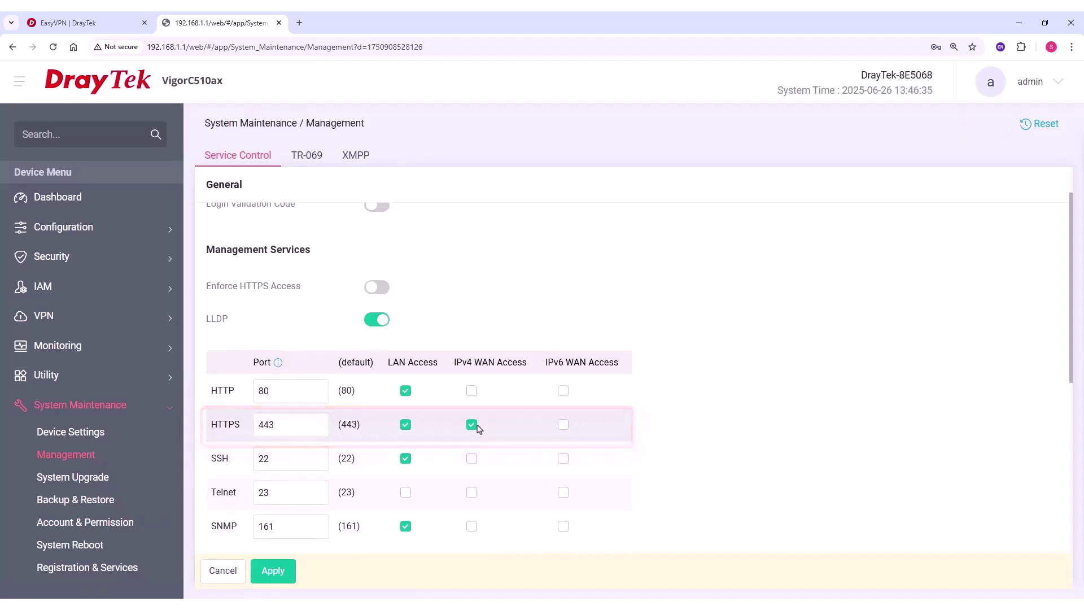
scroll(474, 429, down, 2)
click(272, 578)
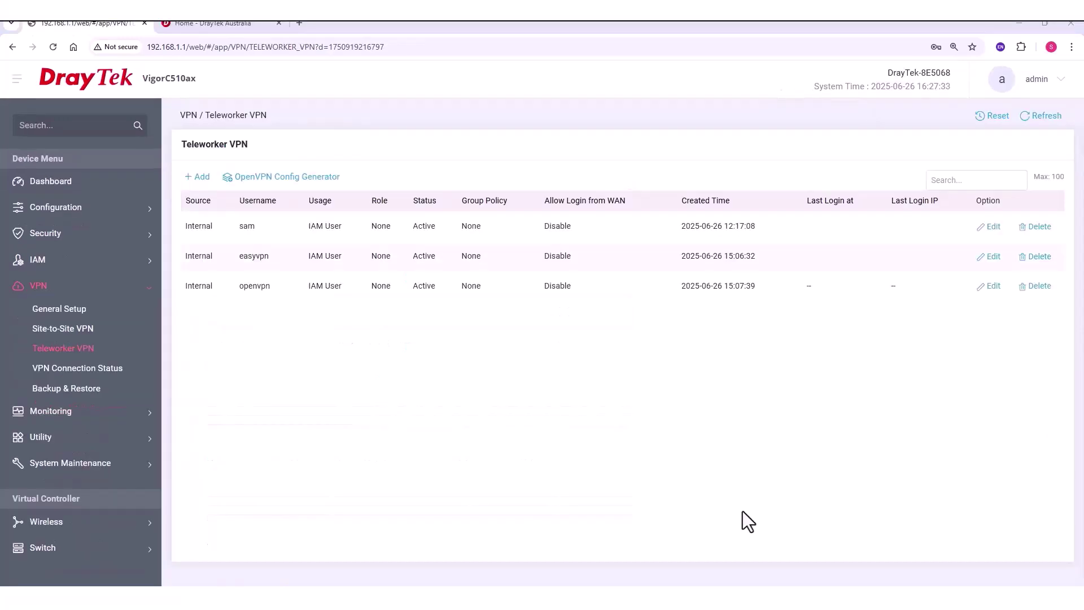
Edit easyvpn, view its Teleworker VPN tab, and follow the Smart VPN Client link
click(991, 263)
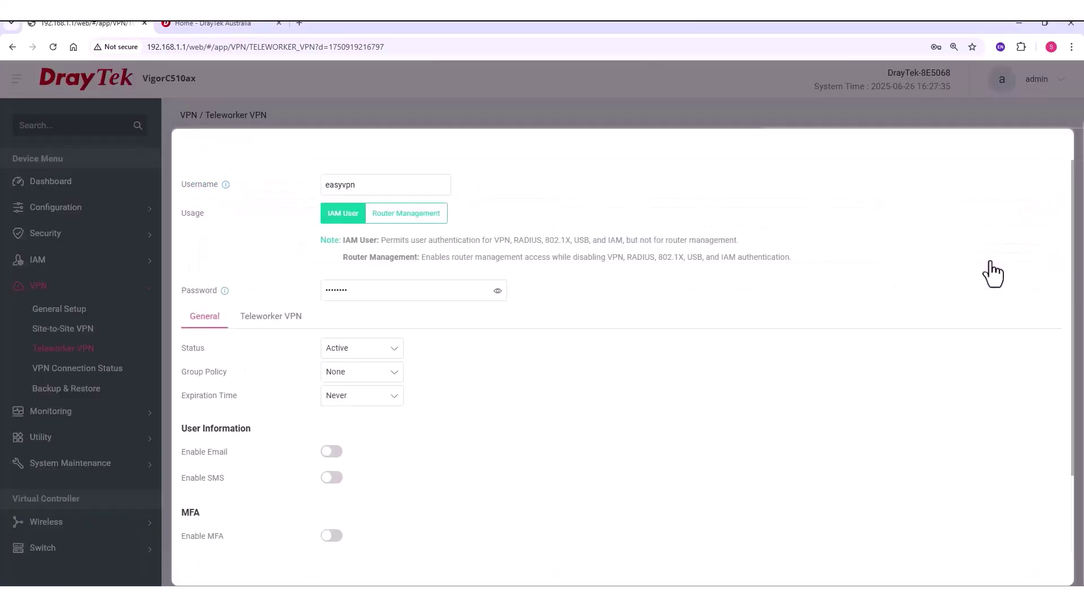
click(263, 328)
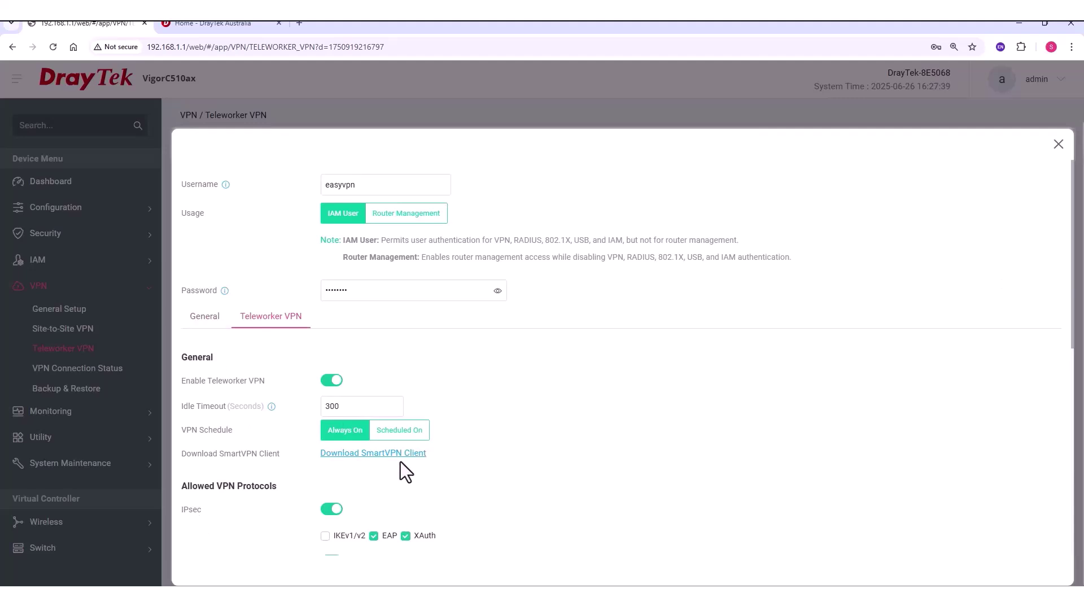
click(401, 455)
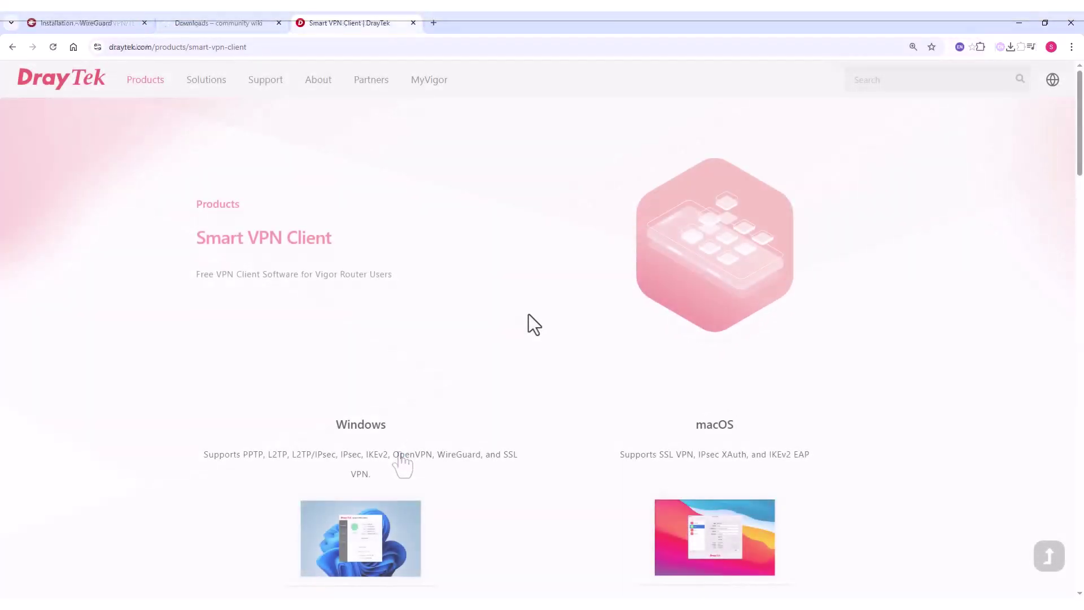
Download Smart VPN Client 5.7.1 for Windows from the product page
scroll(528, 315, down, 10)
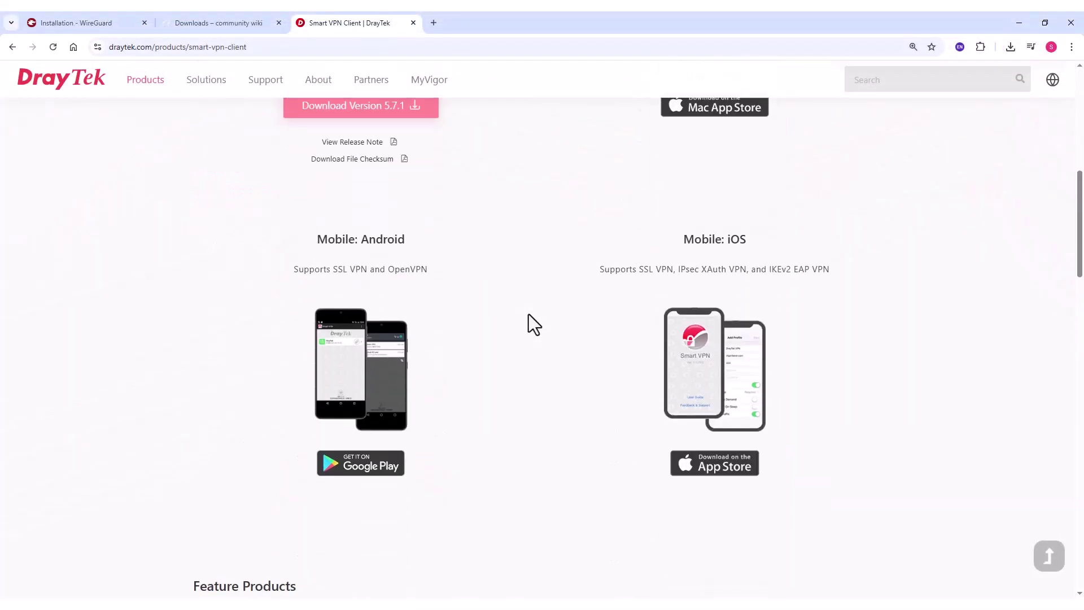
scroll(529, 315, up, 6)
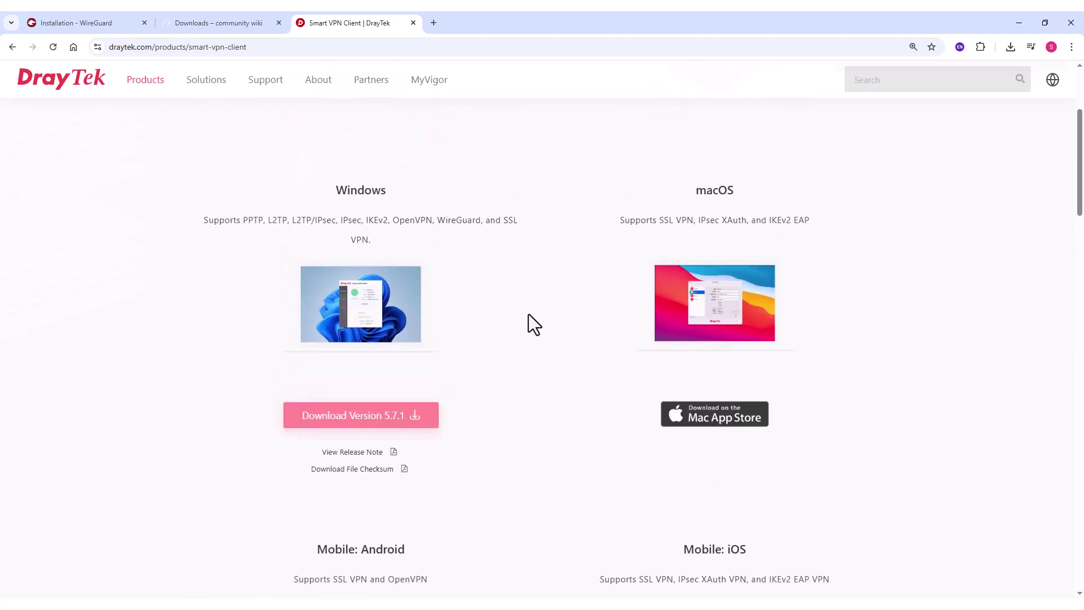
scroll(528, 314, up, 4)
scroll(529, 314, down, 5)
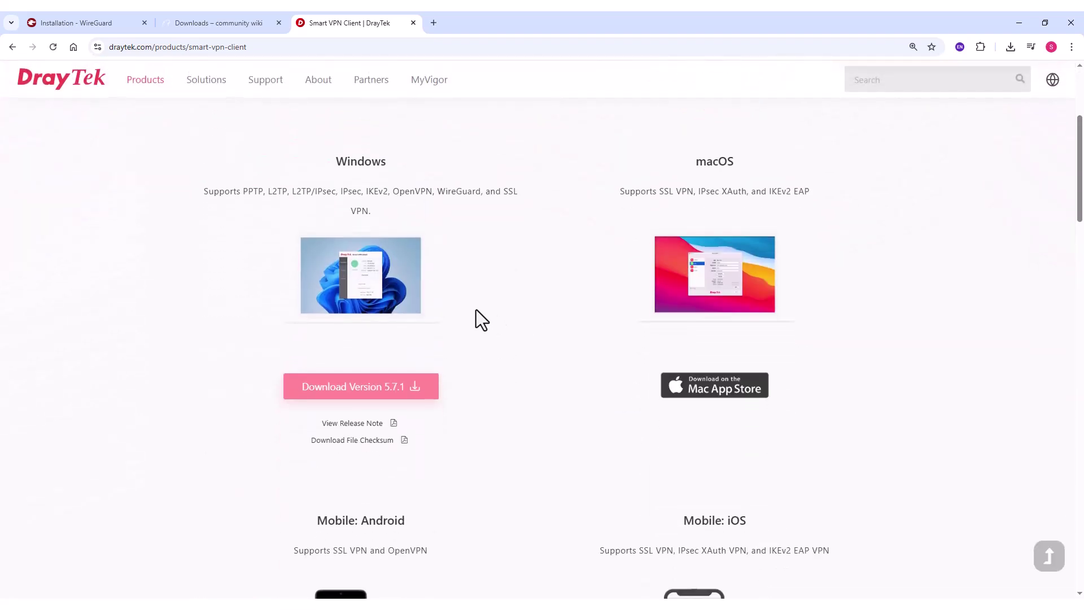
click(370, 391)
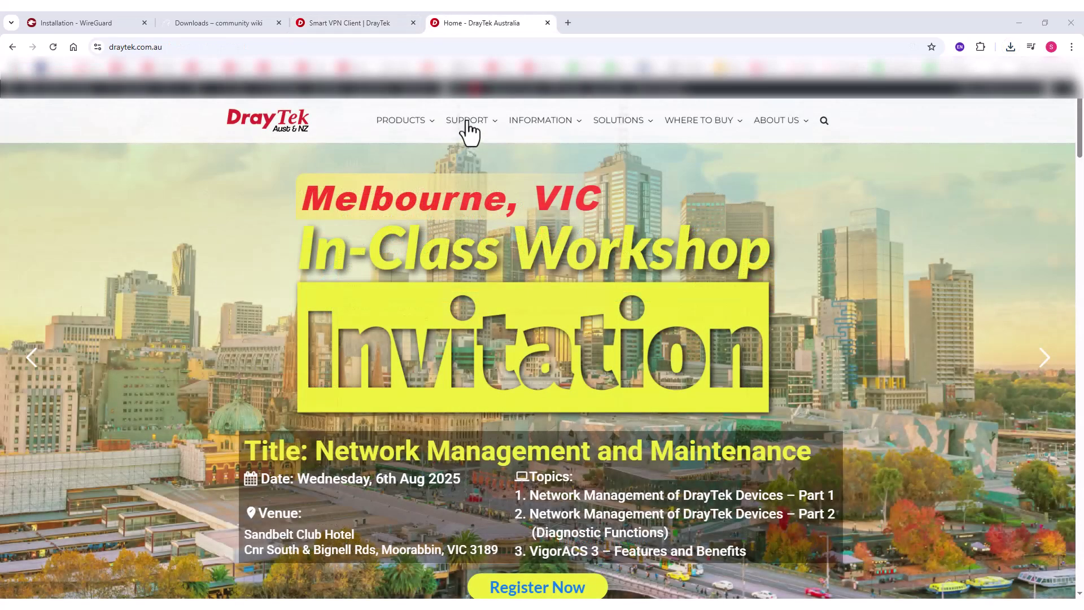
Go to Support > Downloads on the DrayTek Australia site
mouse_move(467, 132)
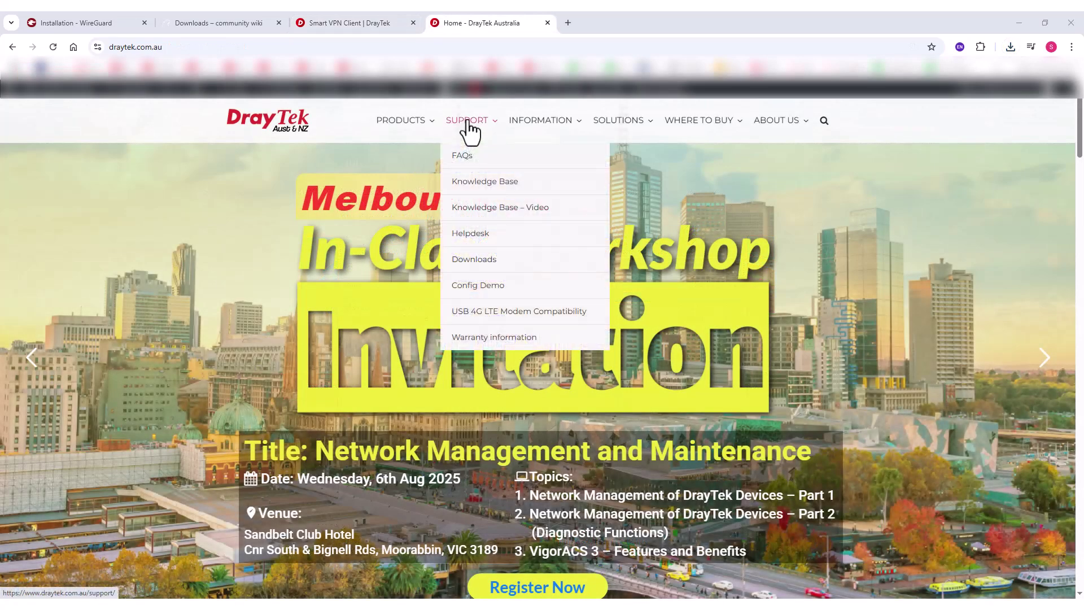
click(501, 275)
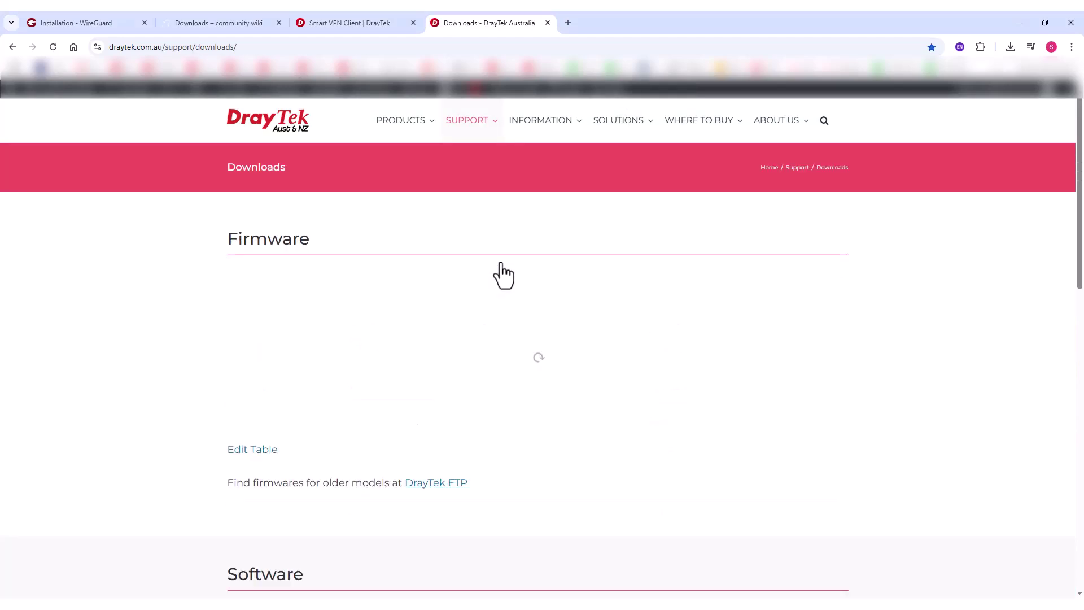
drag(1078, 145, 1068, 553)
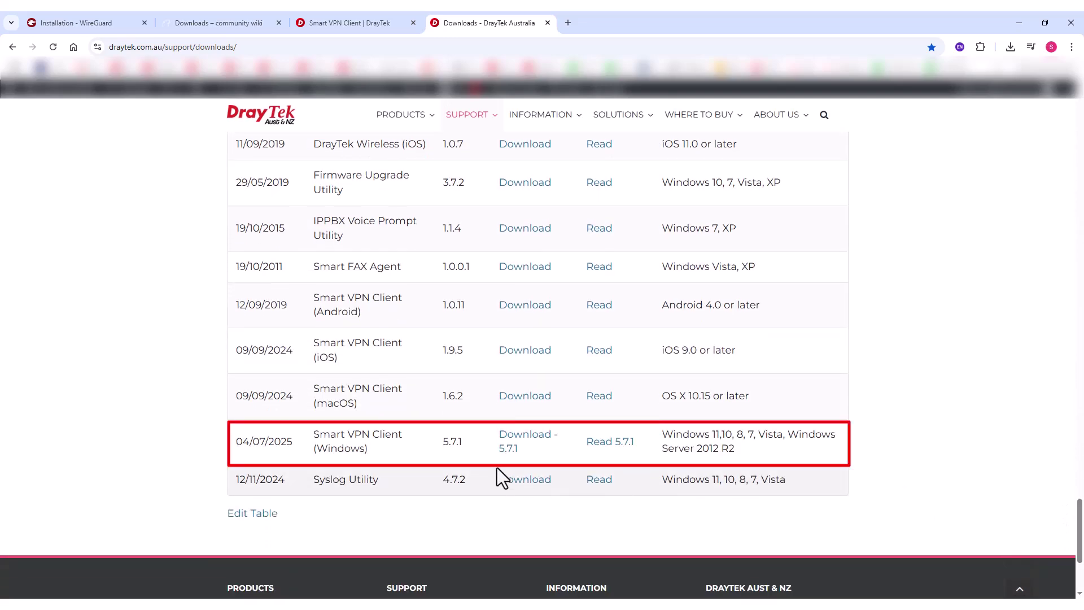
Download the 5.7.1 Windows client and add a profile ezvpn of type EasyVPN (Auto Mode)
click(512, 456)
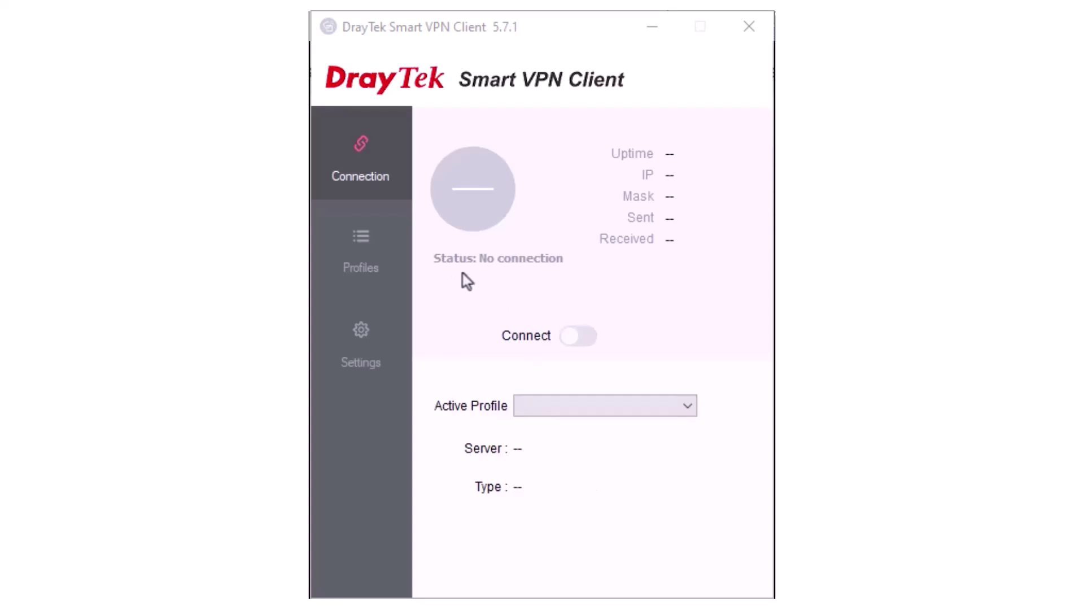
click(364, 274)
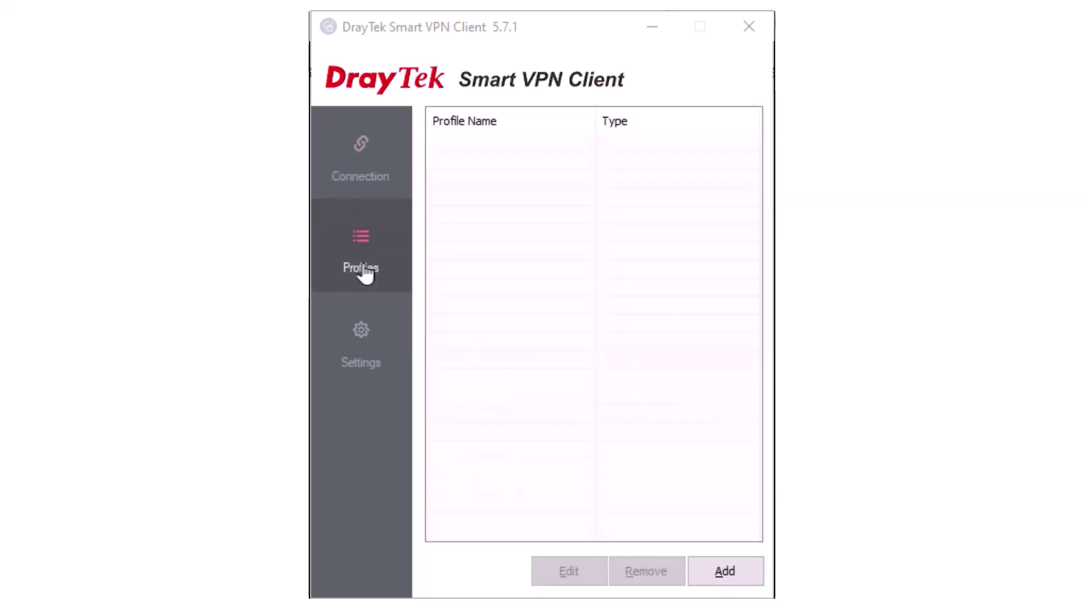
click(696, 567)
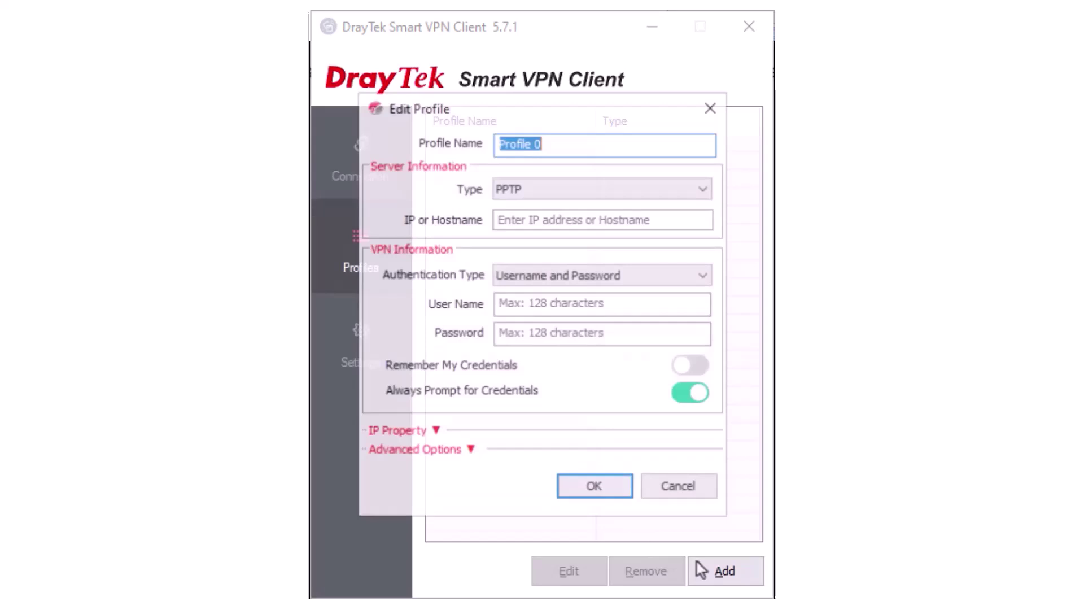
text(e)
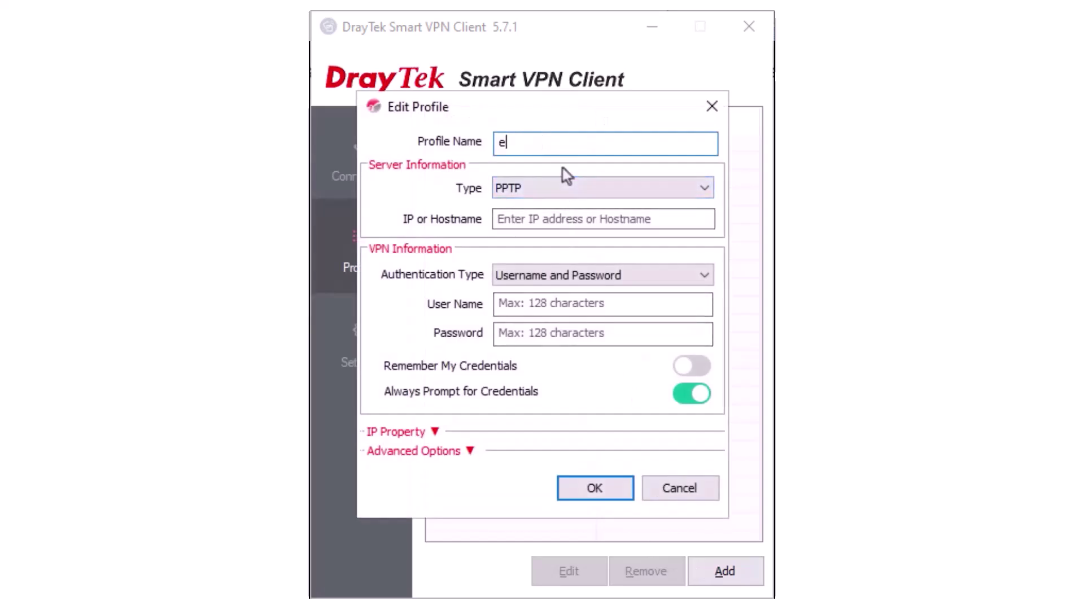
text(zvpn)
click(561, 186)
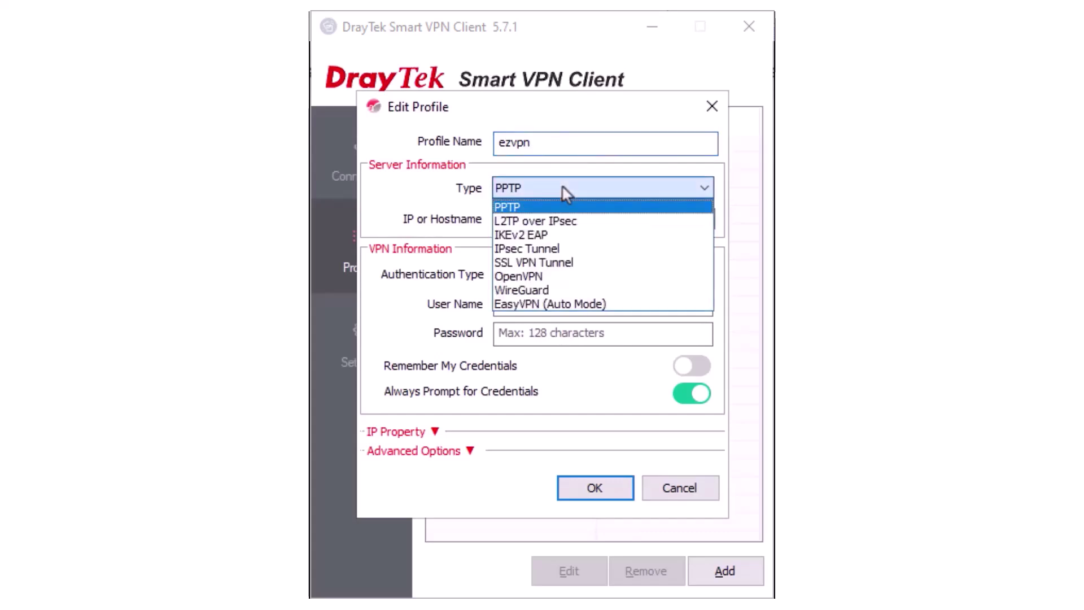
click(558, 303)
Enter the router address, port 443, user easyvpn and its password, and save
click(551, 218)
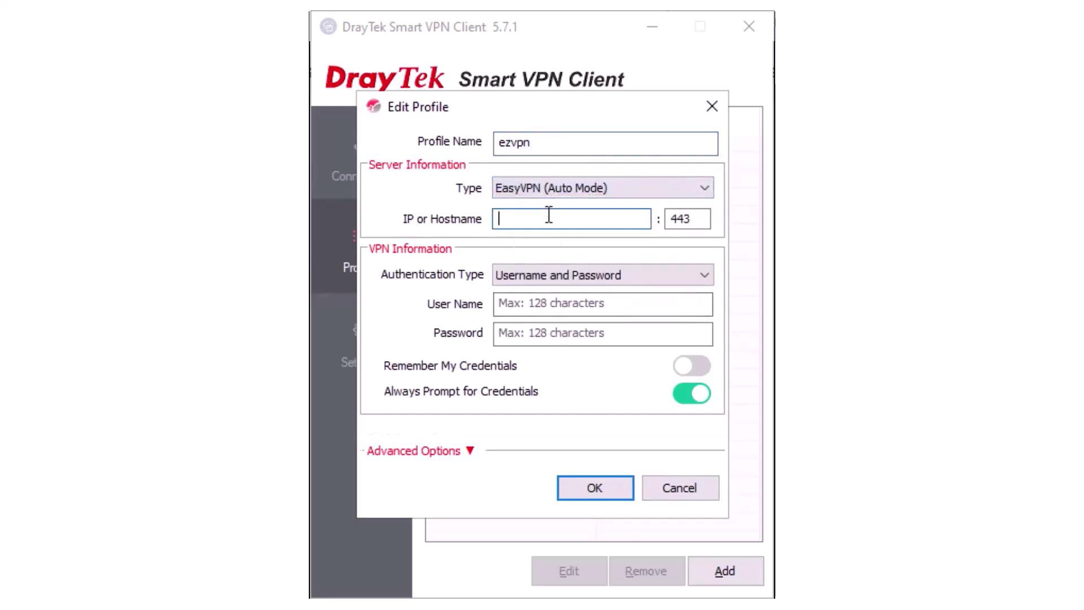
text(10.0.0.1)
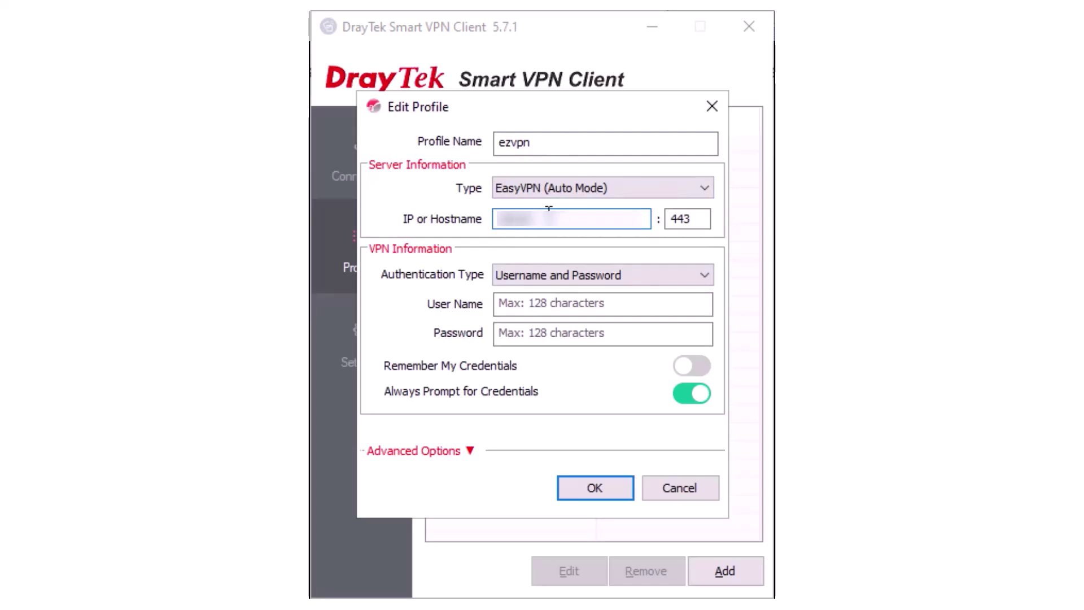
text(000.1)
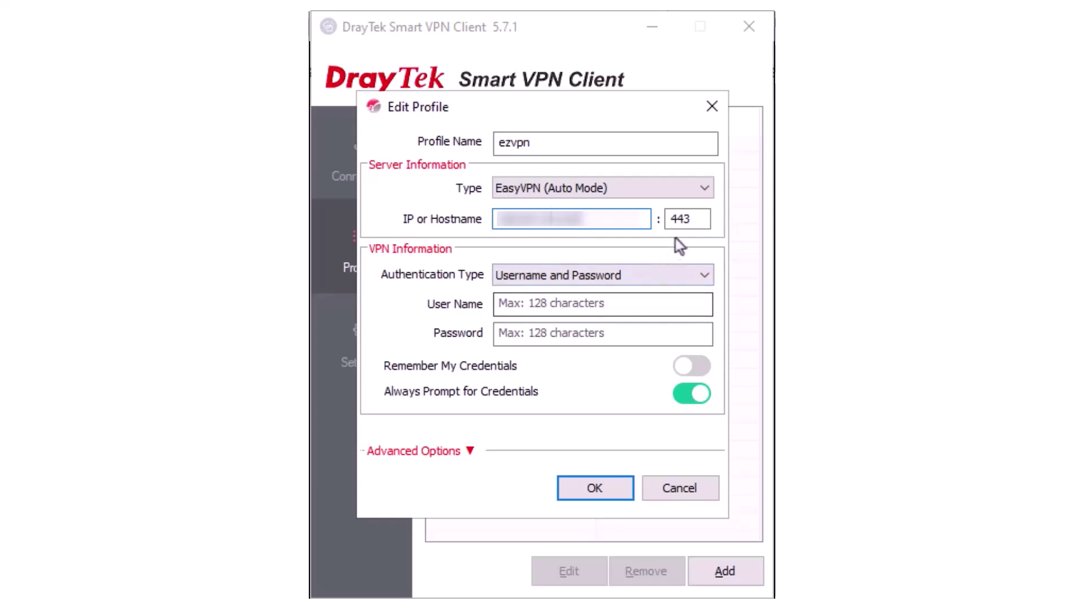
click(698, 219)
click(642, 303)
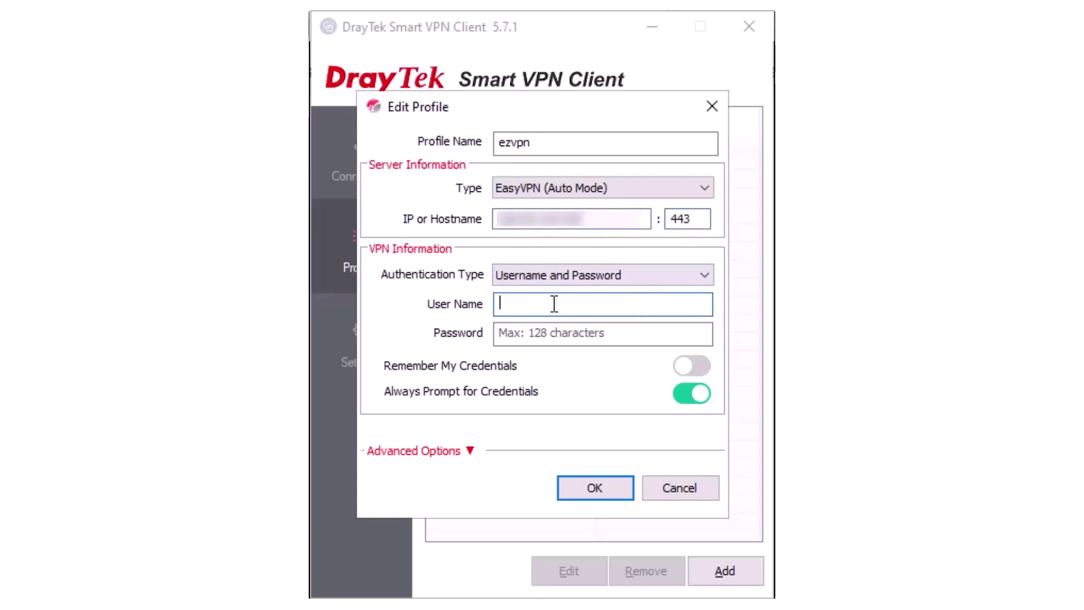
text(easyvpn)
key(Tab)
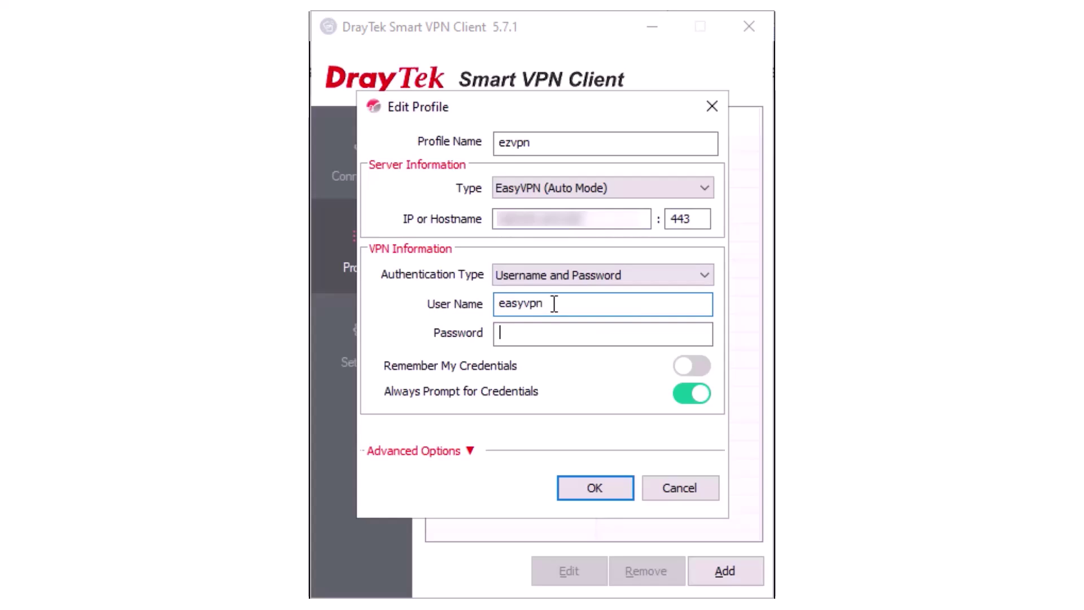
text(•••••••••)
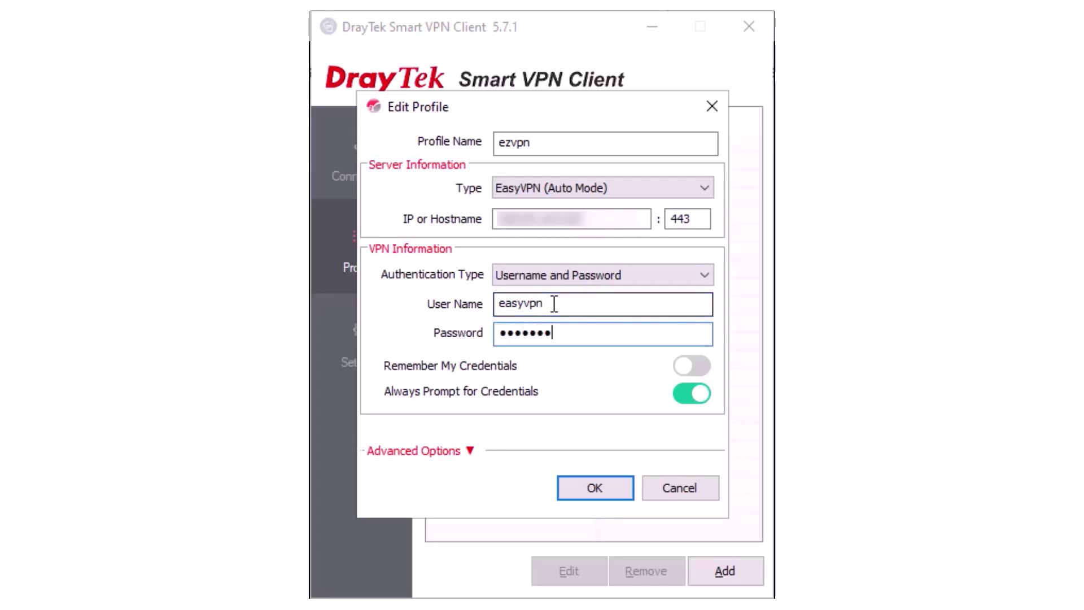
click(617, 486)
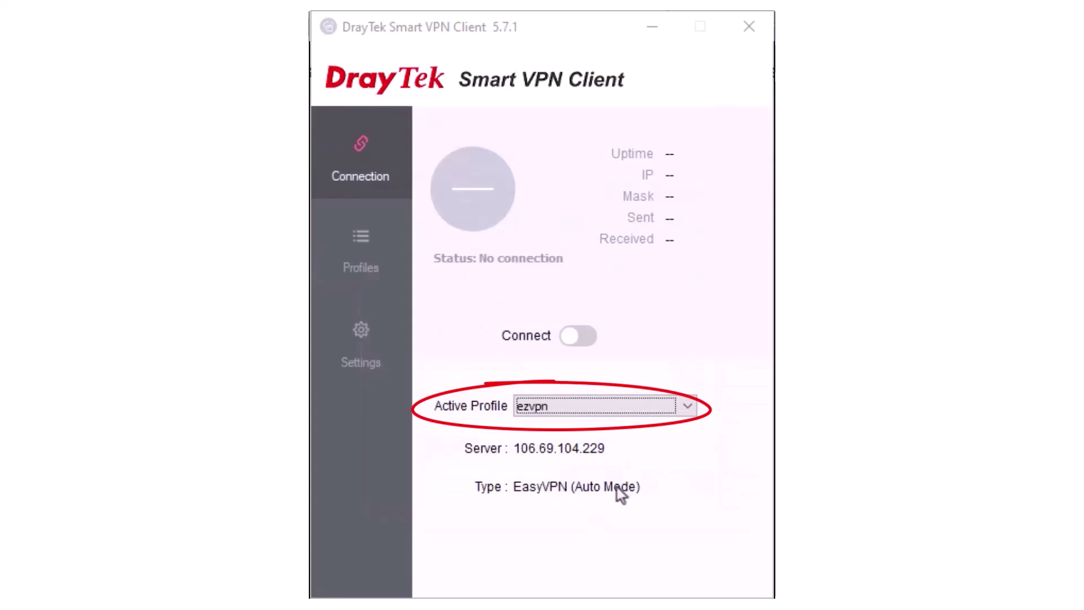
Connect ezvpn, entering the password and choosing to remember the credentials
click(582, 336)
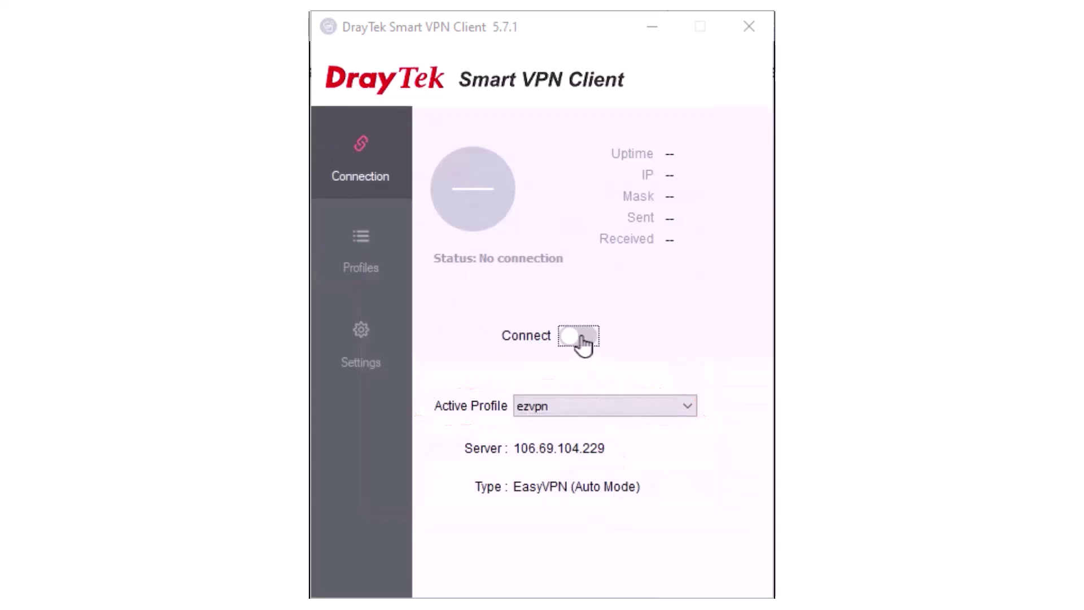
text(••••)
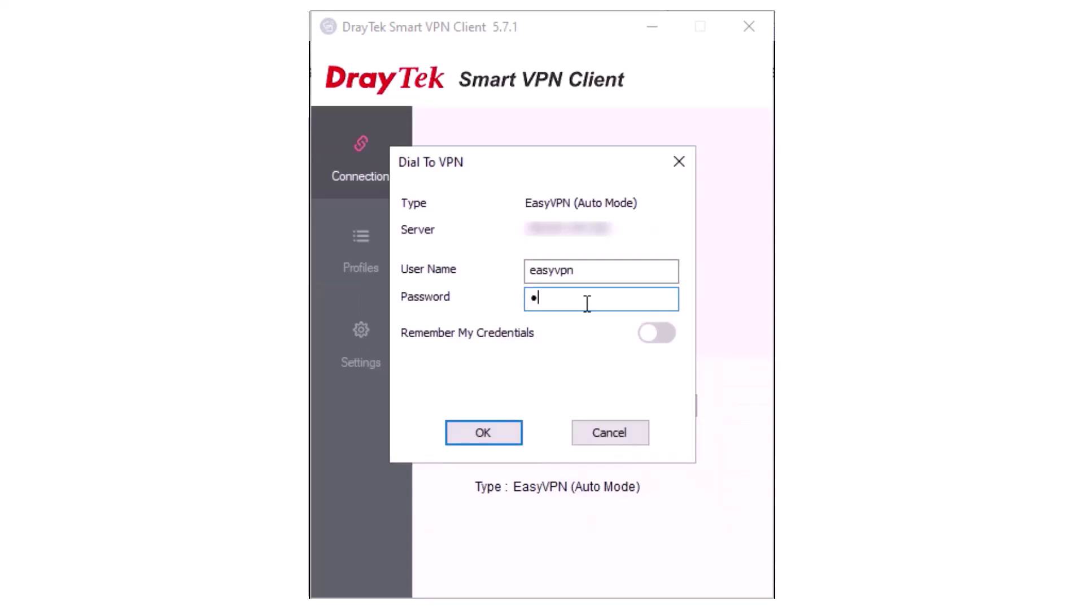
text(•••••)
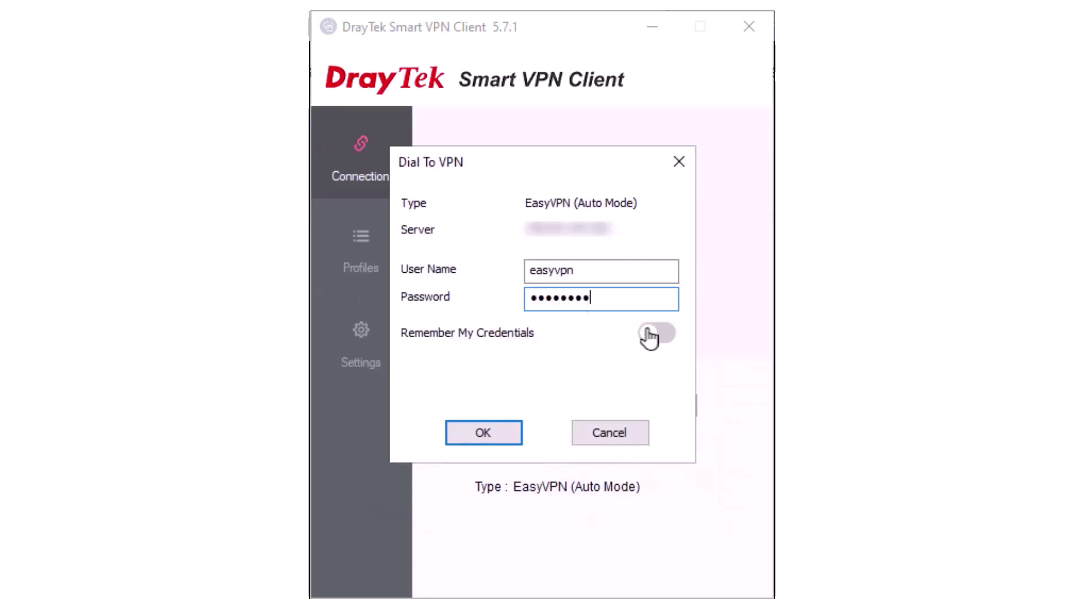
click(649, 334)
click(466, 439)
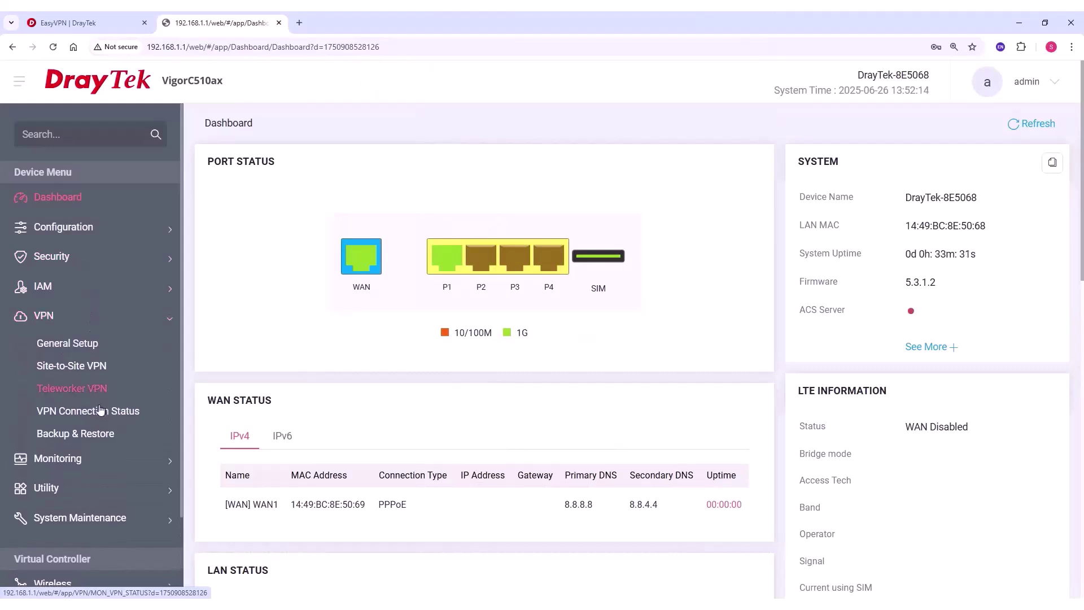
View the Teleworkers VPN status listing easyvpn's WireGuard session at 192.168.1.244
click(99, 411)
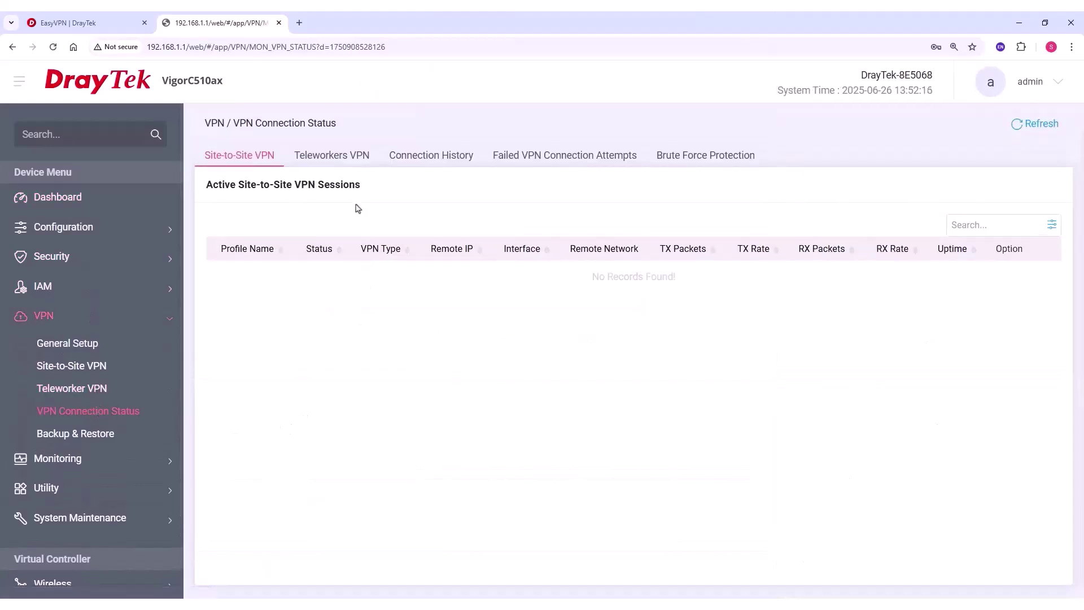
click(367, 163)
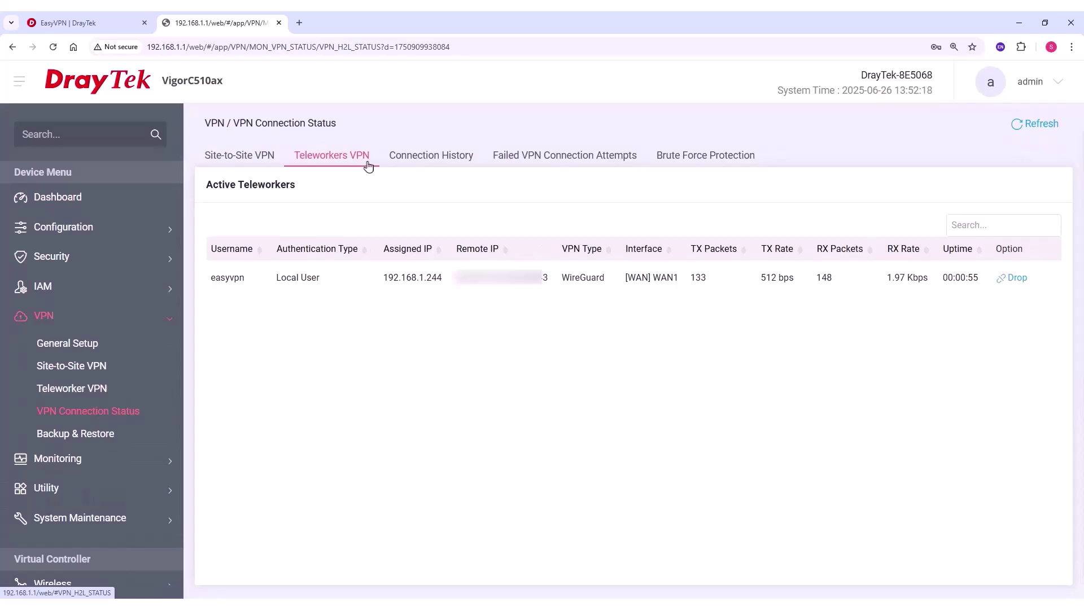